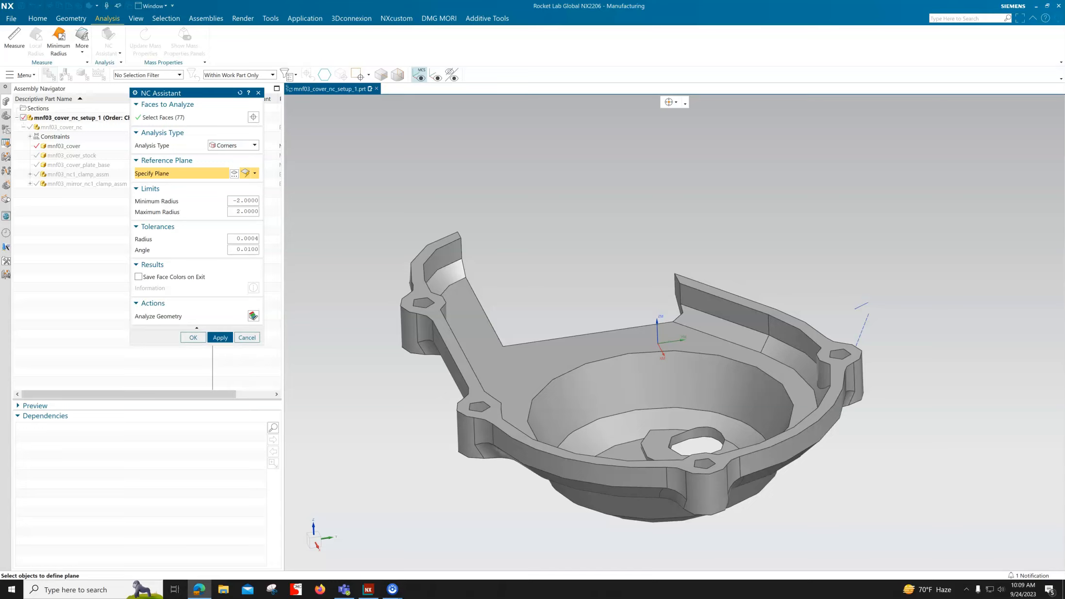
Step: Run the Corners analysis on the cover's faces and review its listed corner radii in the information report
{"action": "left_click", "coordinate": [253, 316]}
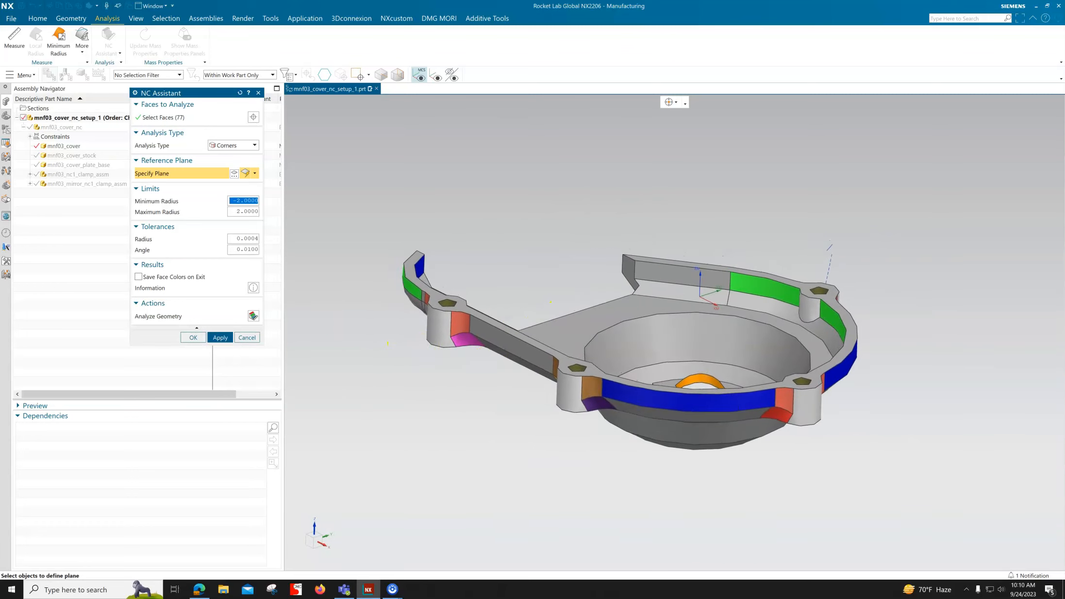
{"action": "key", "text": "alt+Tab"}
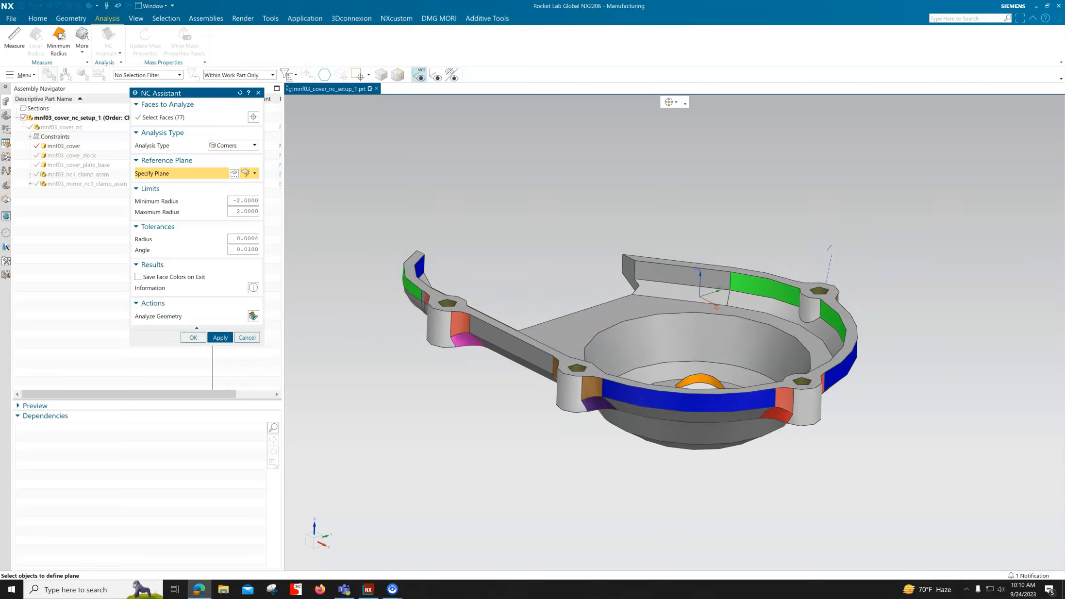
{"action": "left_click", "coordinate": [253, 288]}
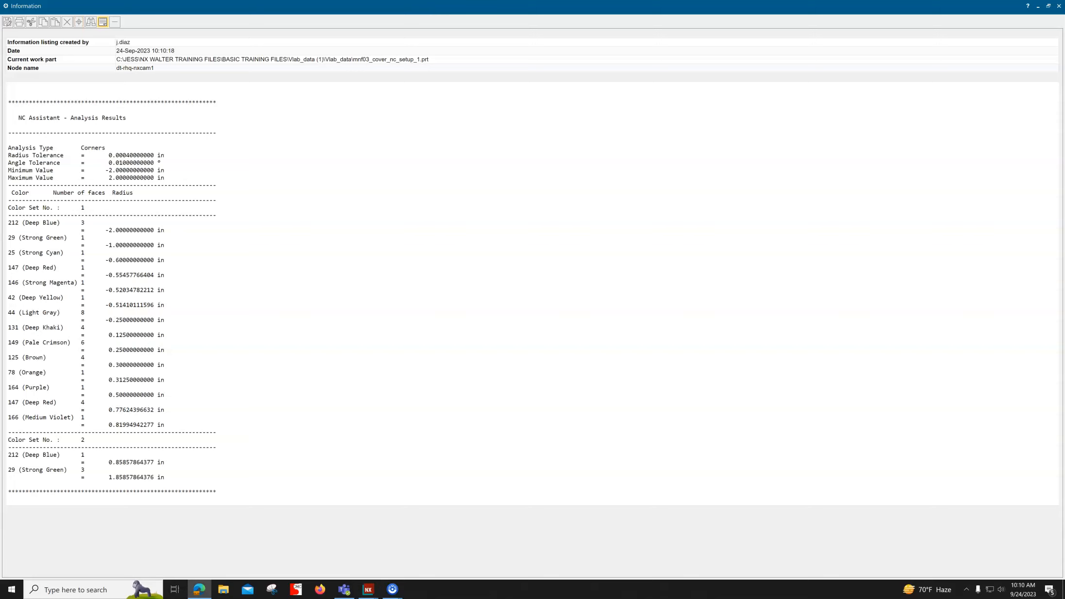
{"action": "left_click", "coordinate": [1059, 6]}
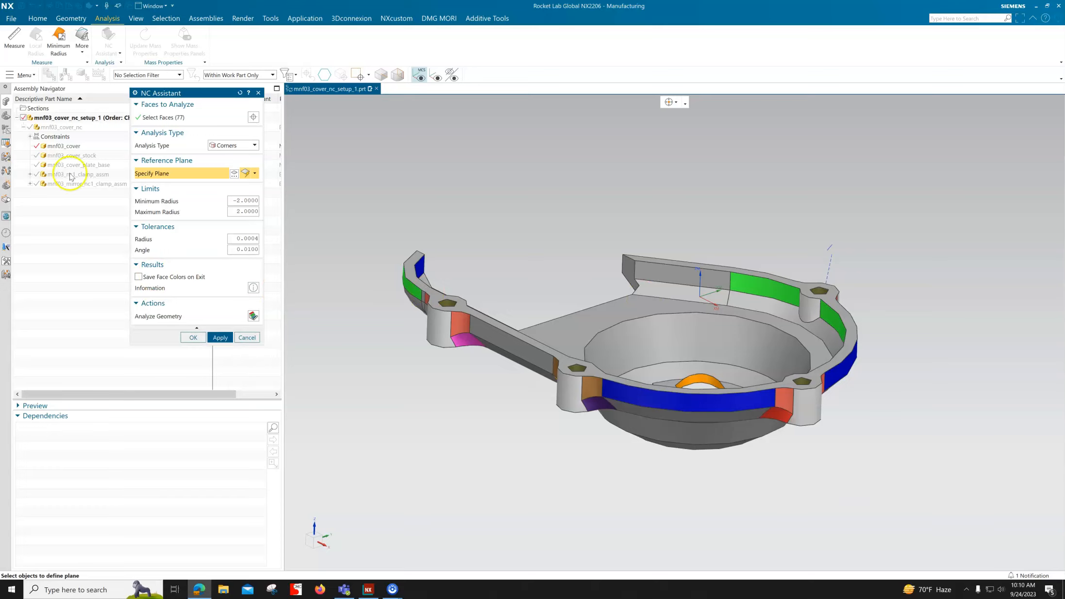
Step: Run a Draft analysis on the cover's faces, using the Z-axis as the reference vector
{"action": "left_click", "coordinate": [253, 145]}
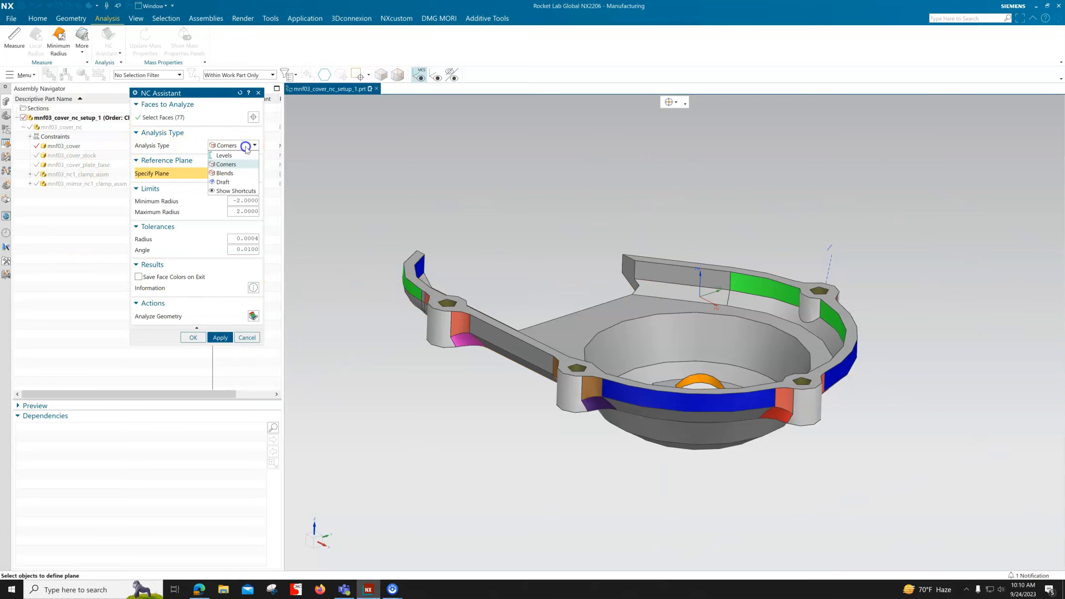
{"action": "left_click", "coordinate": [231, 183]}
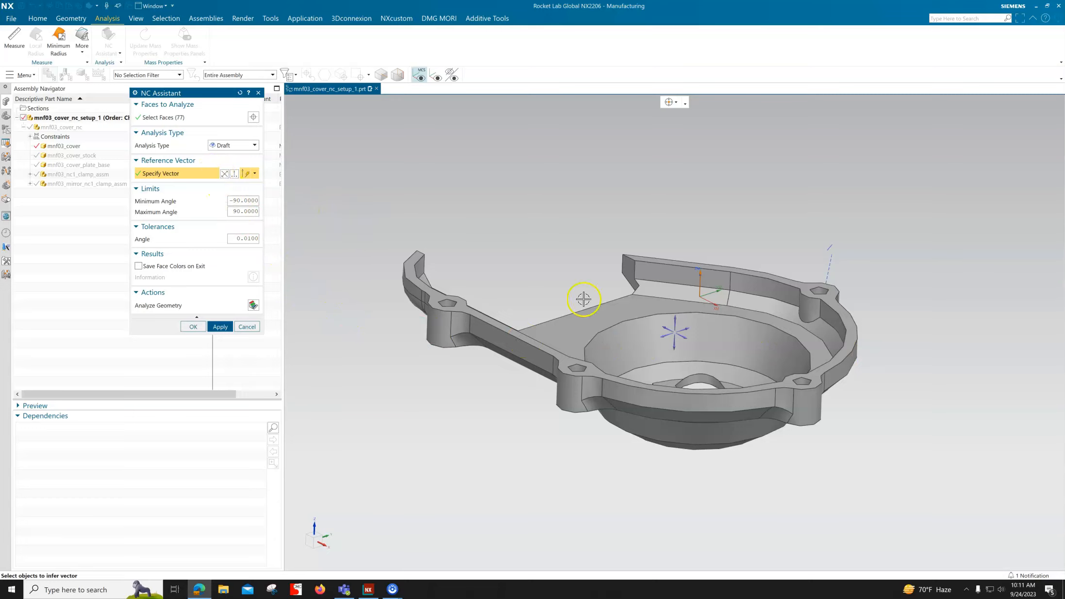
{"action": "left_click", "coordinate": [677, 319]}
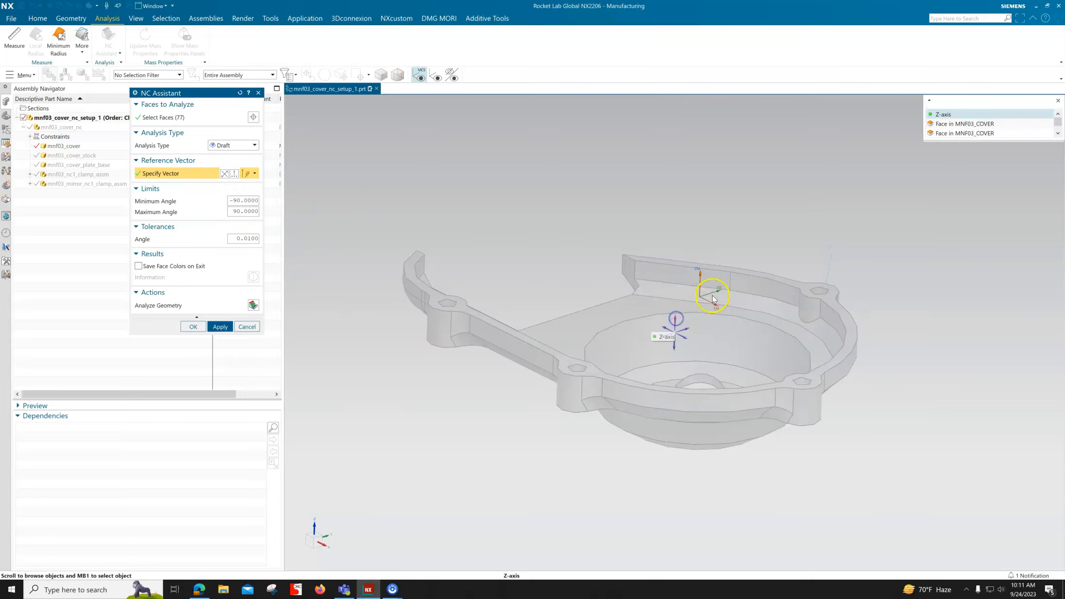
{"action": "left_click", "coordinate": [958, 116]}
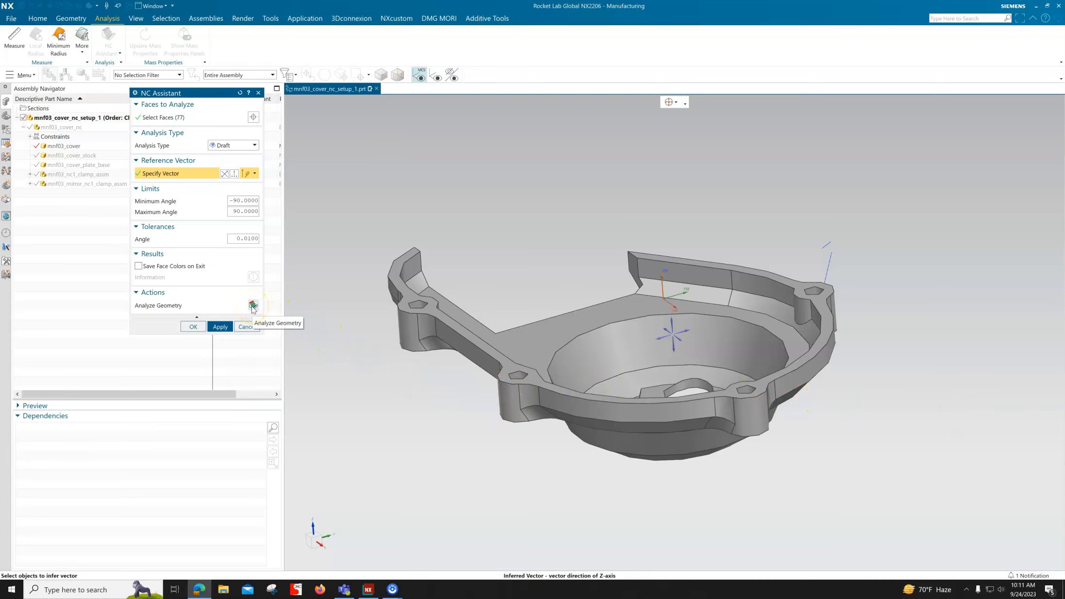
{"action": "left_click", "coordinate": [253, 305]}
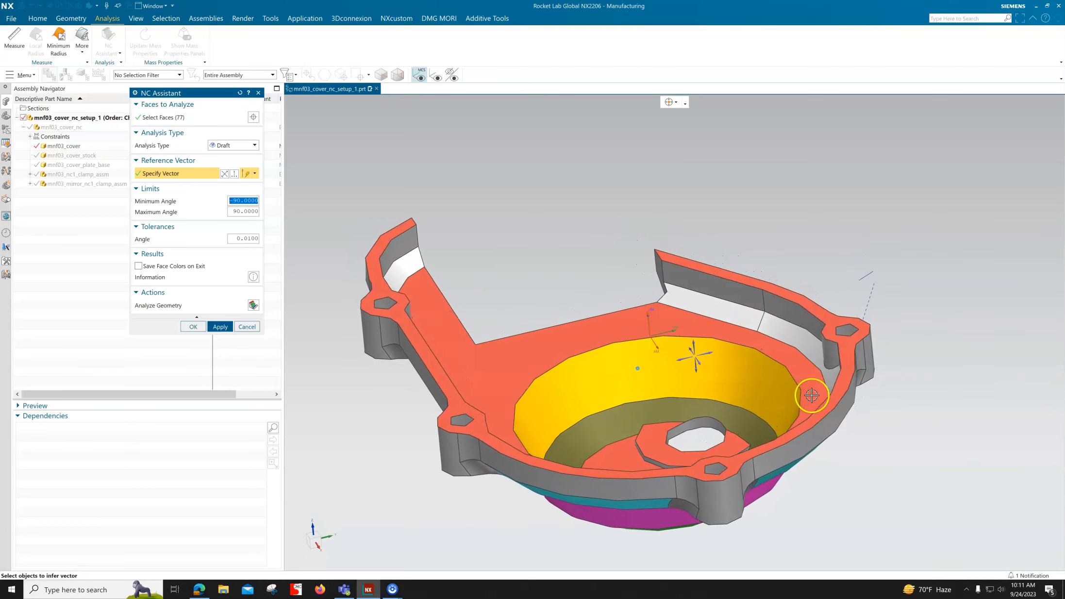
Step: Examine the draft-coloured faces and review the draft angles in the information report
{"action": "left_click", "coordinate": [637, 370]}
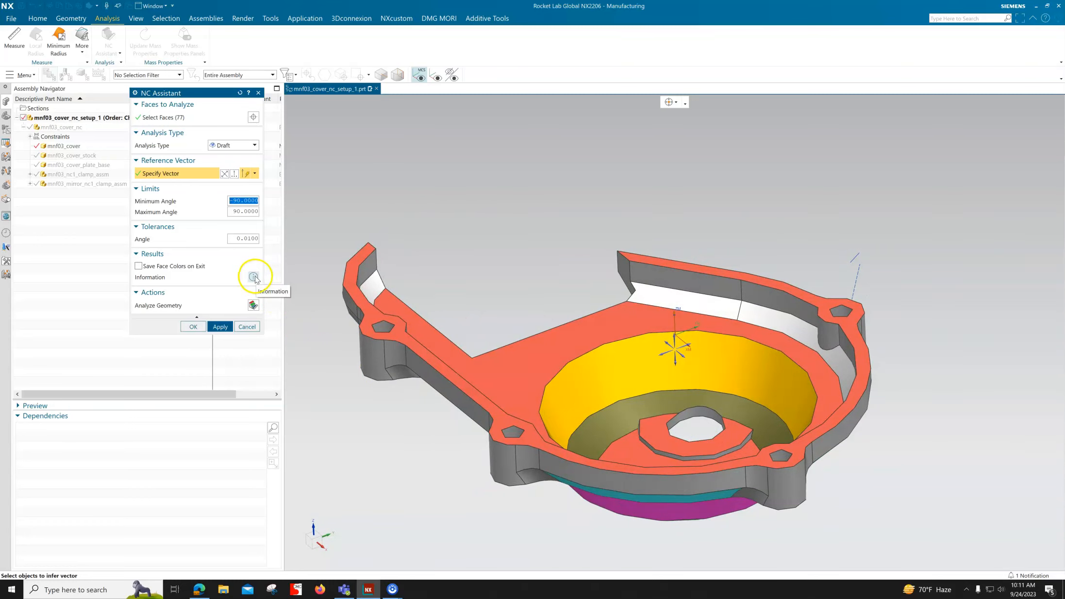
{"action": "left_click", "coordinate": [254, 278]}
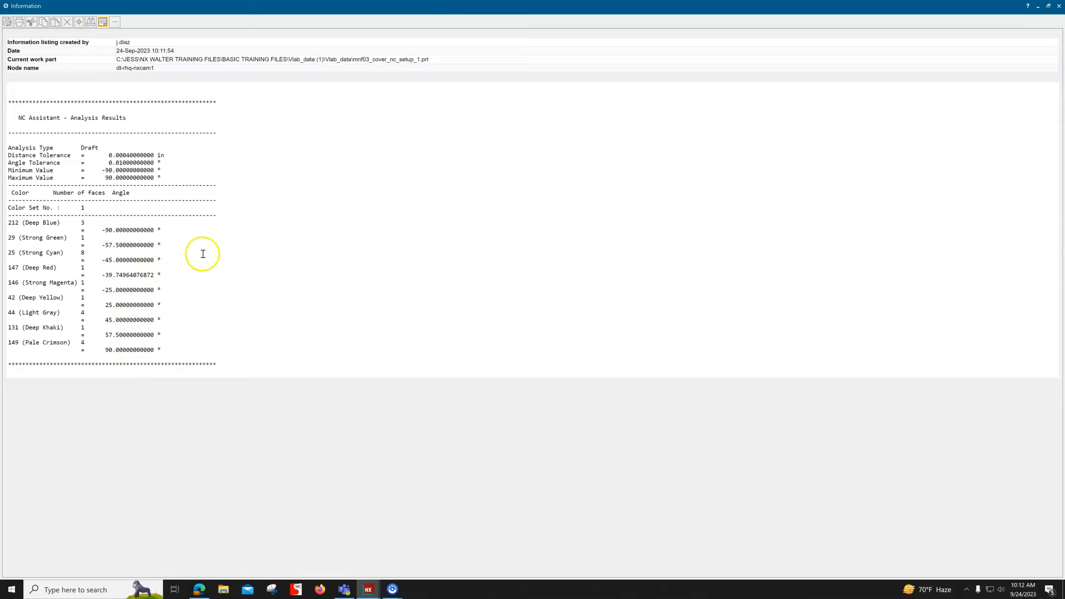
{"action": "left_click", "coordinate": [1059, 6]}
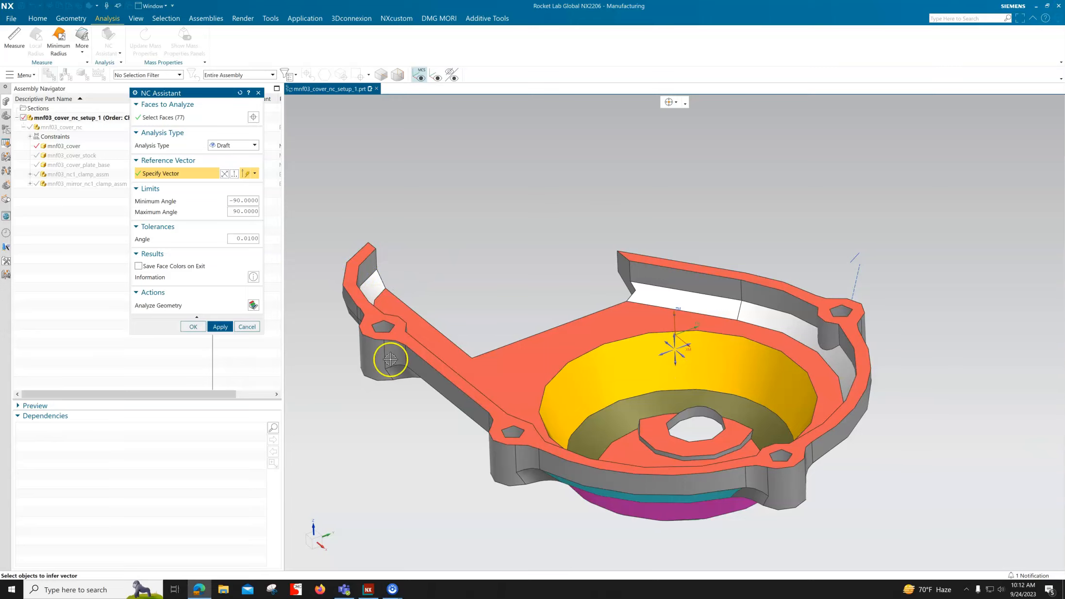
Step: Run a Blends analysis on the cover's faces, using the straight edge of the floor's cut-out as the reference vector
{"action": "left_click", "coordinate": [240, 145]}
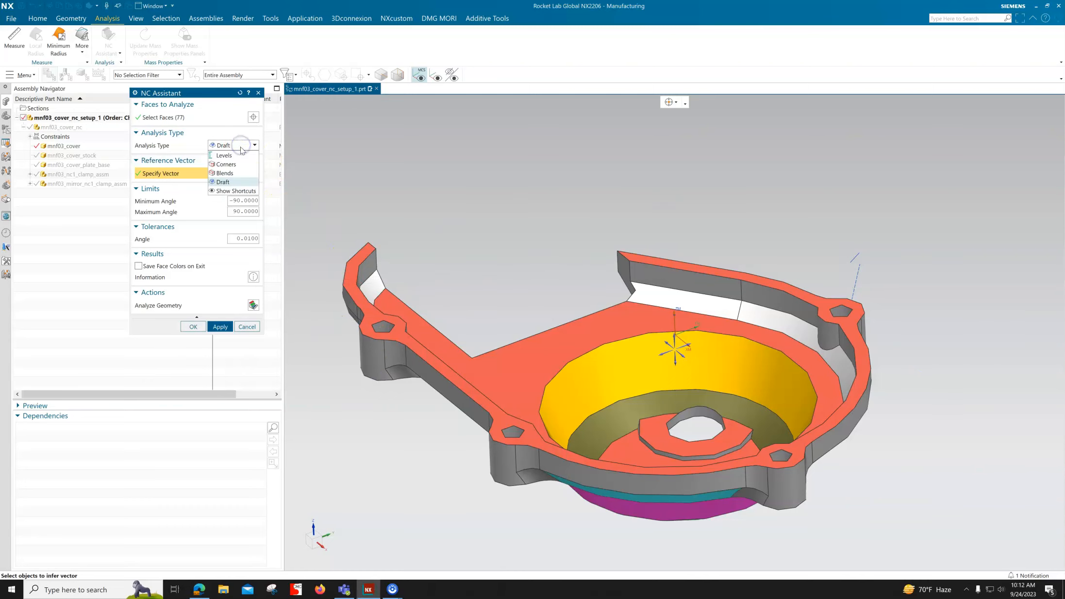
{"action": "left_click", "coordinate": [225, 173]}
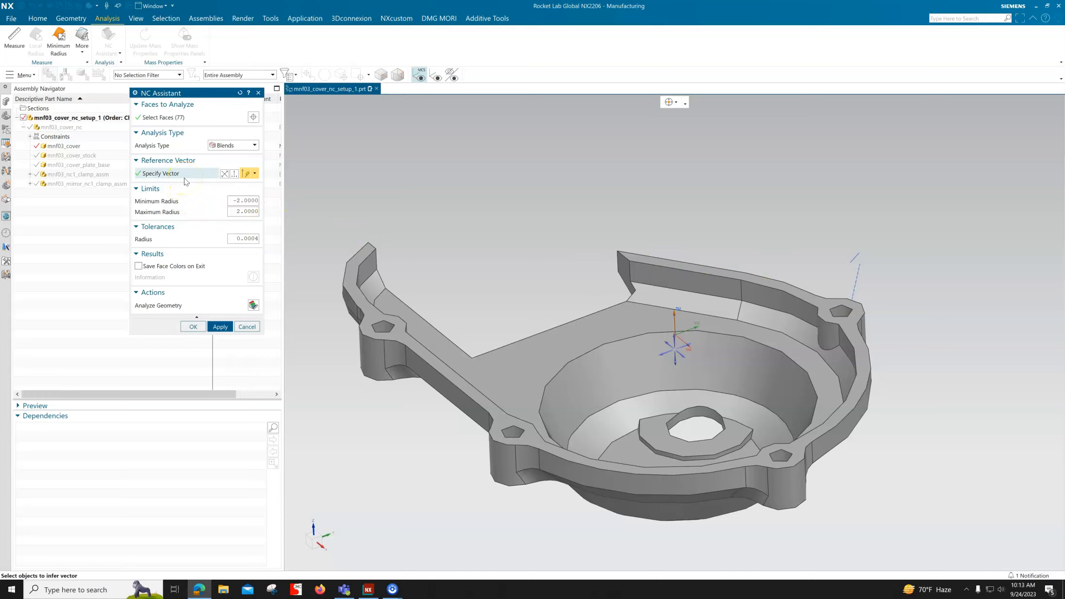
{"action": "left_click", "coordinate": [246, 174]}
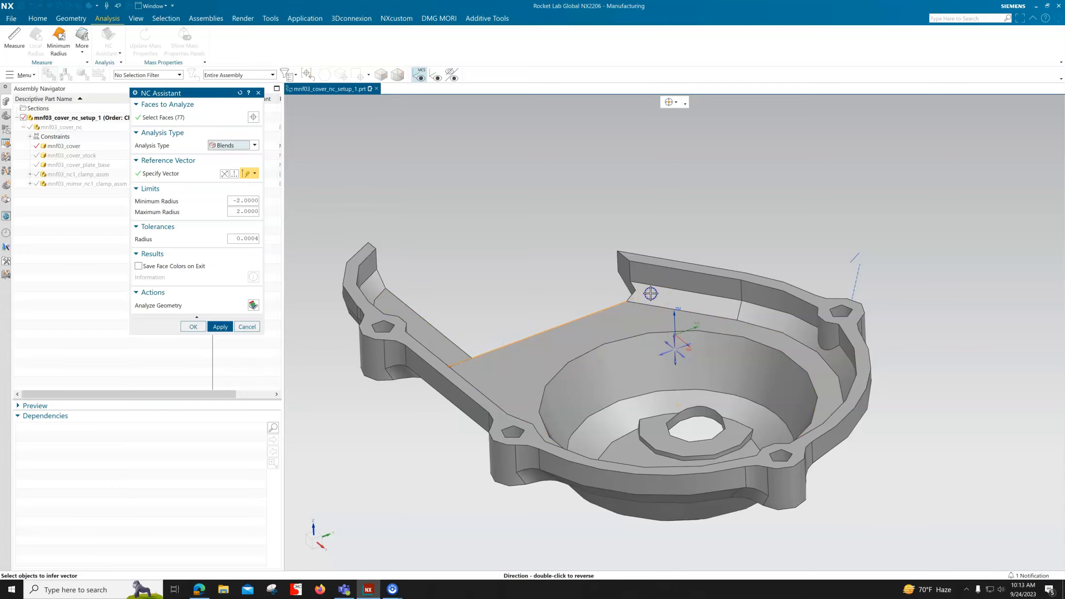
{"action": "left_click", "coordinate": [456, 375]}
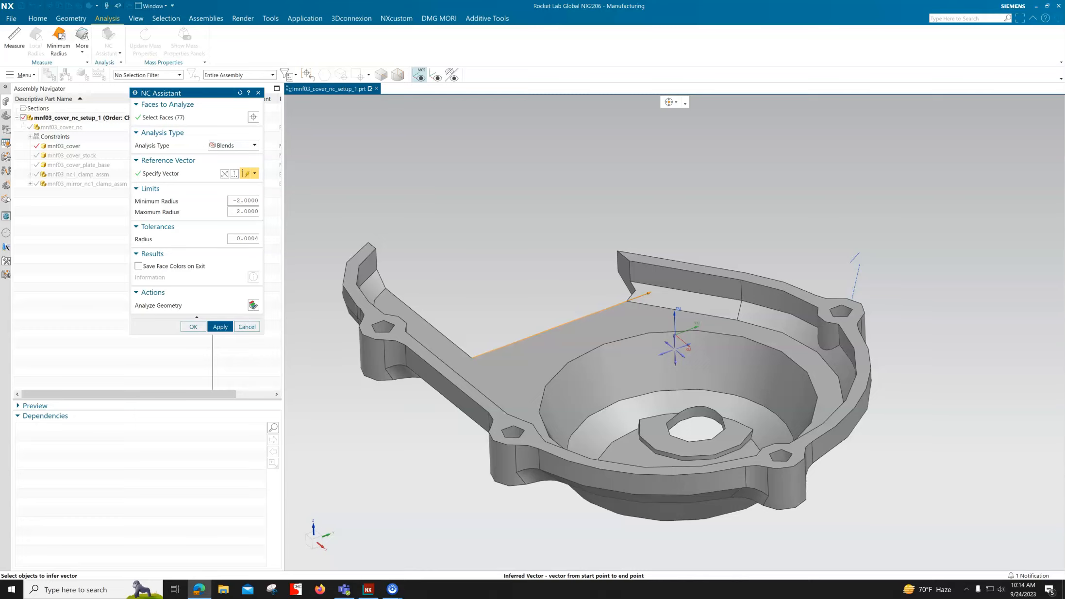
{"action": "left_click", "coordinate": [253, 305]}
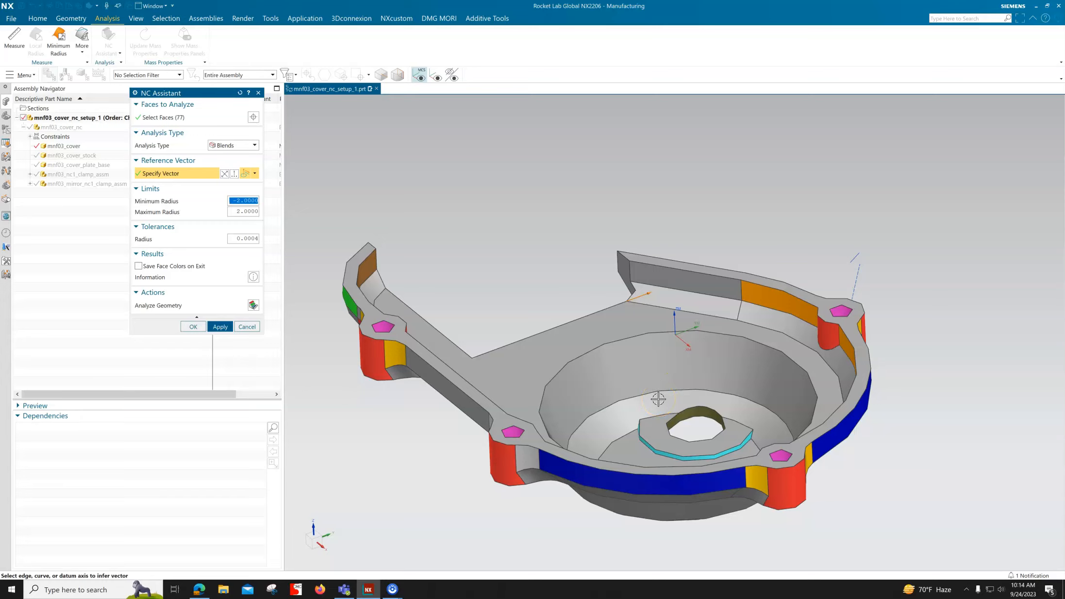
{"action": "middle_click_drag", "start_coordinate": [822, 377], "coordinate": [819, 385]}
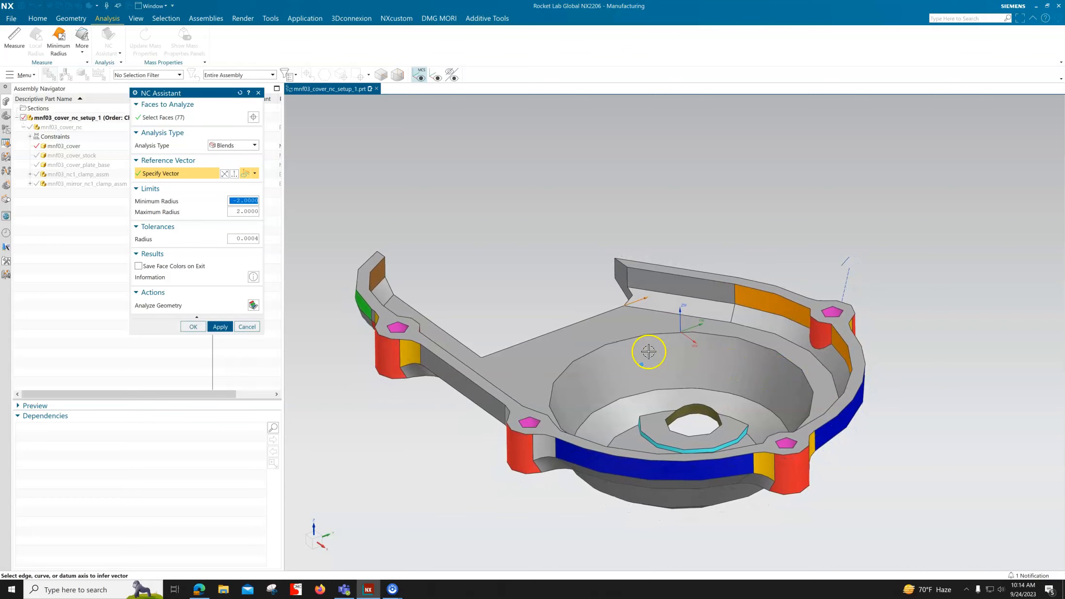
{"action": "left_click", "coordinate": [255, 307]}
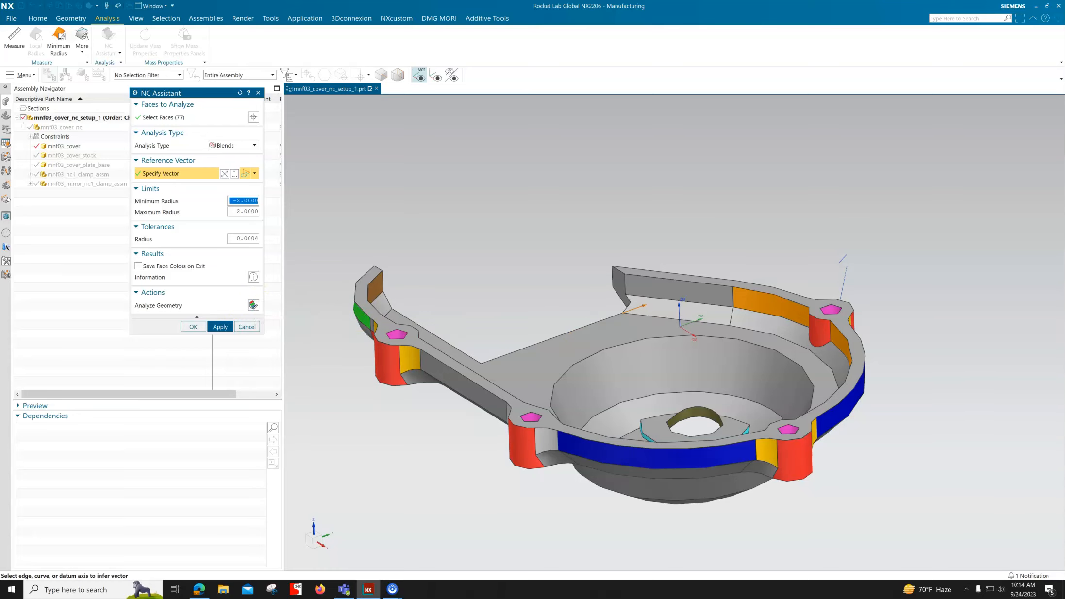
Step: Review the blend radii in the information report, and exit the NC Assistant without saving the face colors
{"action": "left_click", "coordinate": [254, 277]}
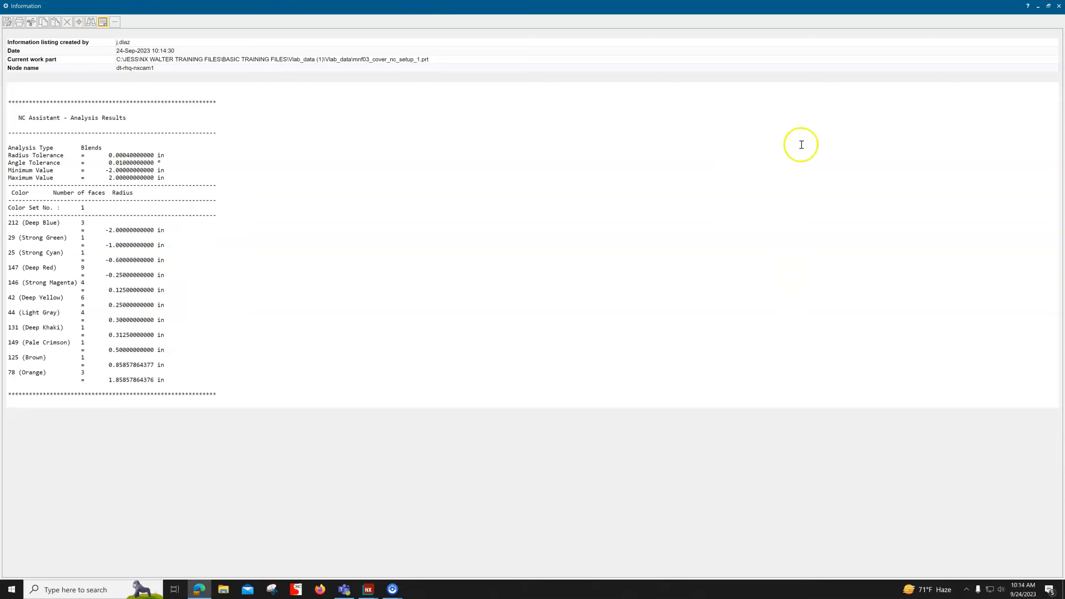
{"action": "left_click", "coordinate": [1060, 6]}
{"action": "mouse_move", "coordinate": [344, 316]}
{"action": "middle_mouse_down"}
{"action": "mouse_move", "coordinate": [254, 311]}
{"action": "mouse_move", "coordinate": [338, 326]}
{"action": "middle_mouse_up"}
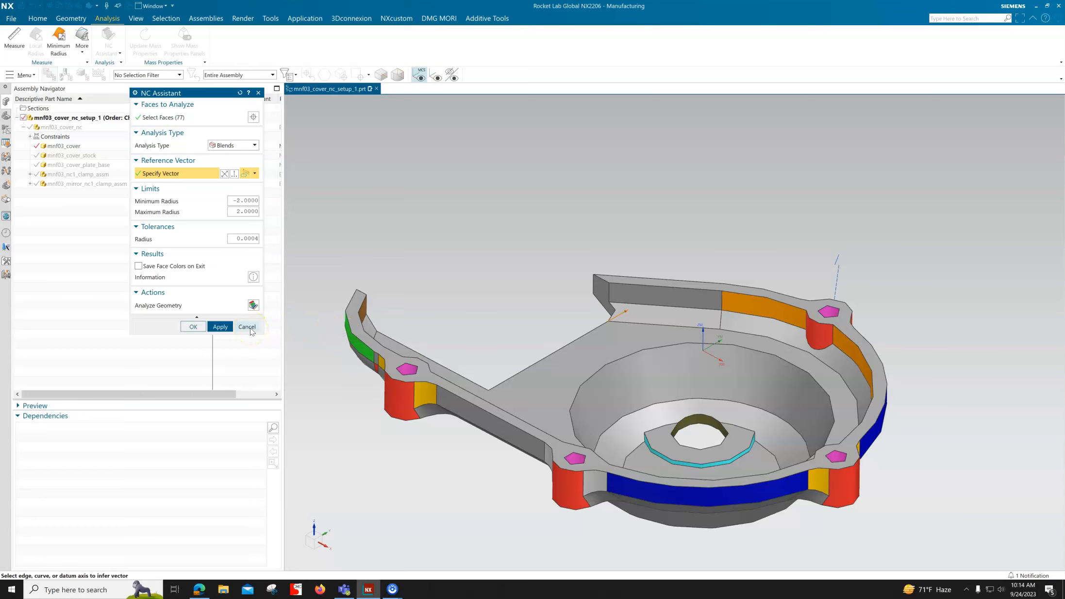
{"action": "left_click", "coordinate": [248, 328]}
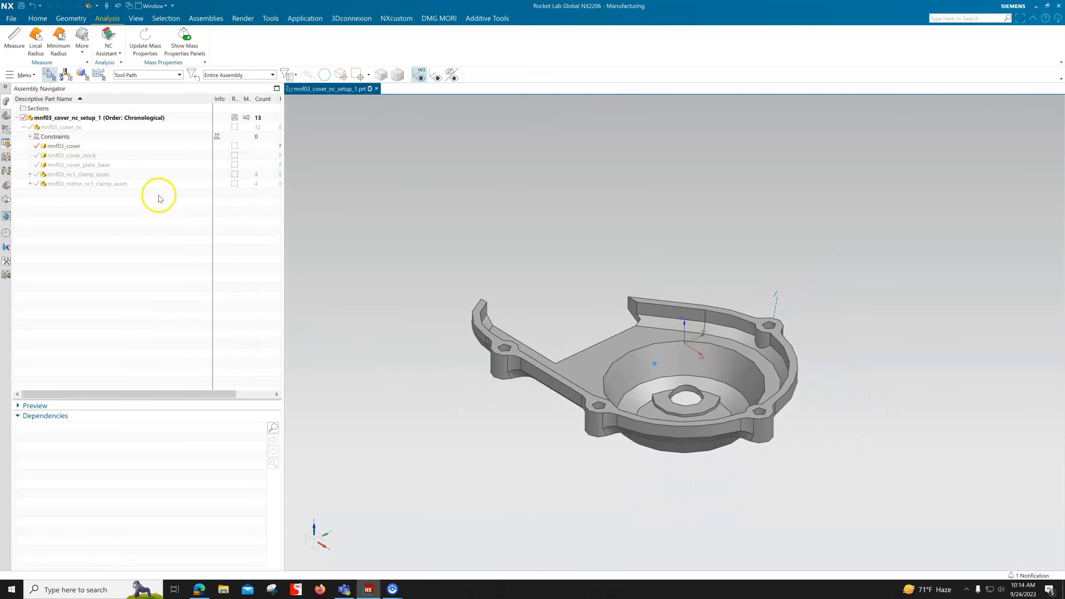
Step: Repeat the Blends analysis on all cover faces with the floor's straight cut-out edge as reference vector, and exit without saving
{"action": "left_click", "coordinate": [107, 35]}
{"action": "left_click_drag", "start_coordinate": [861, 216], "coordinate": [421, 475]}
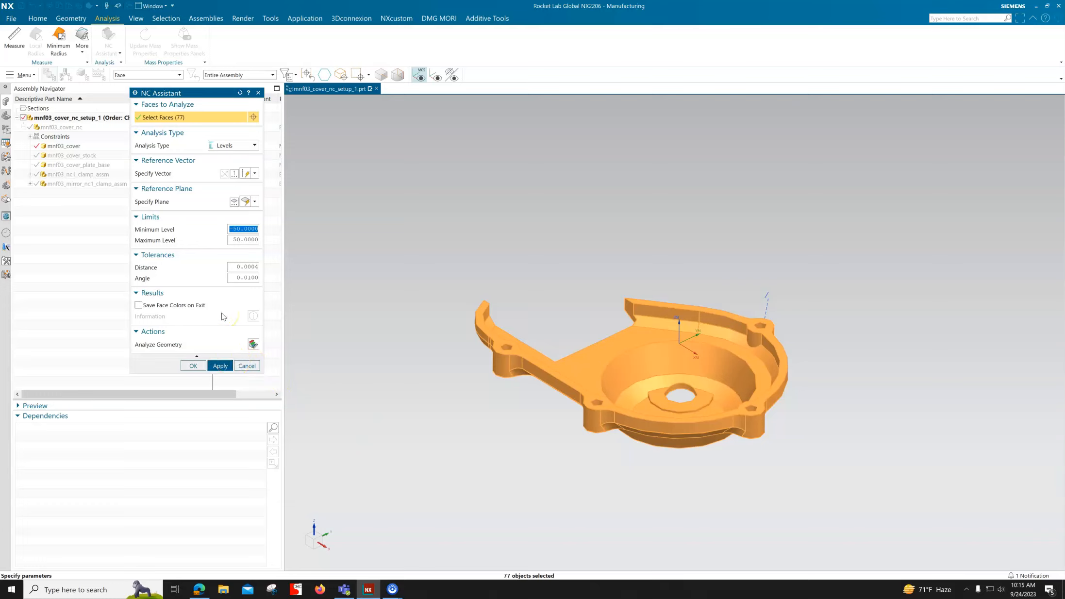
{"action": "left_click", "coordinate": [248, 146]}
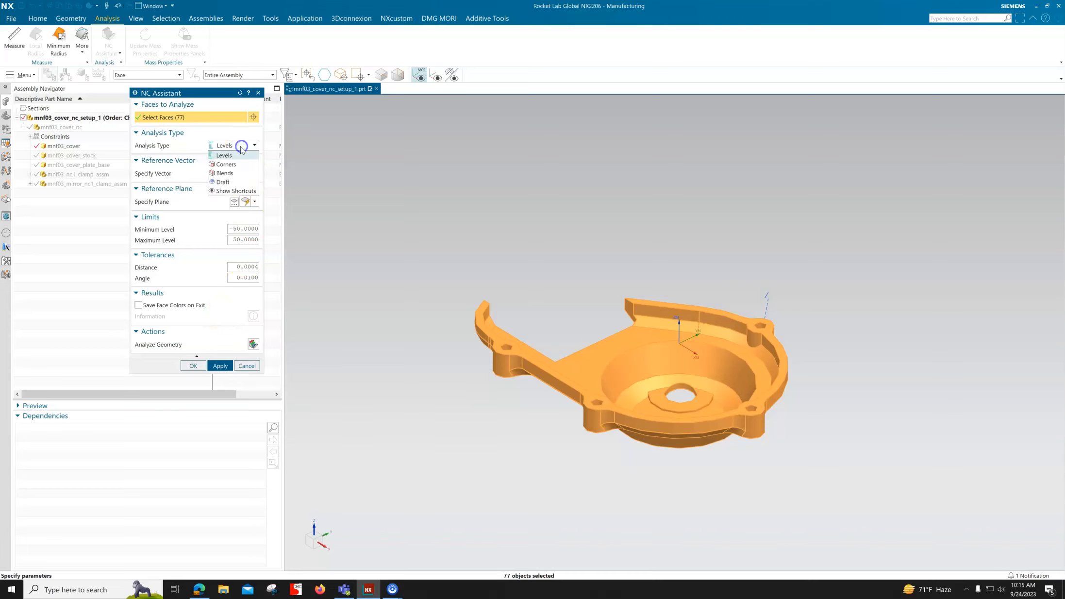
{"action": "left_click", "coordinate": [234, 170]}
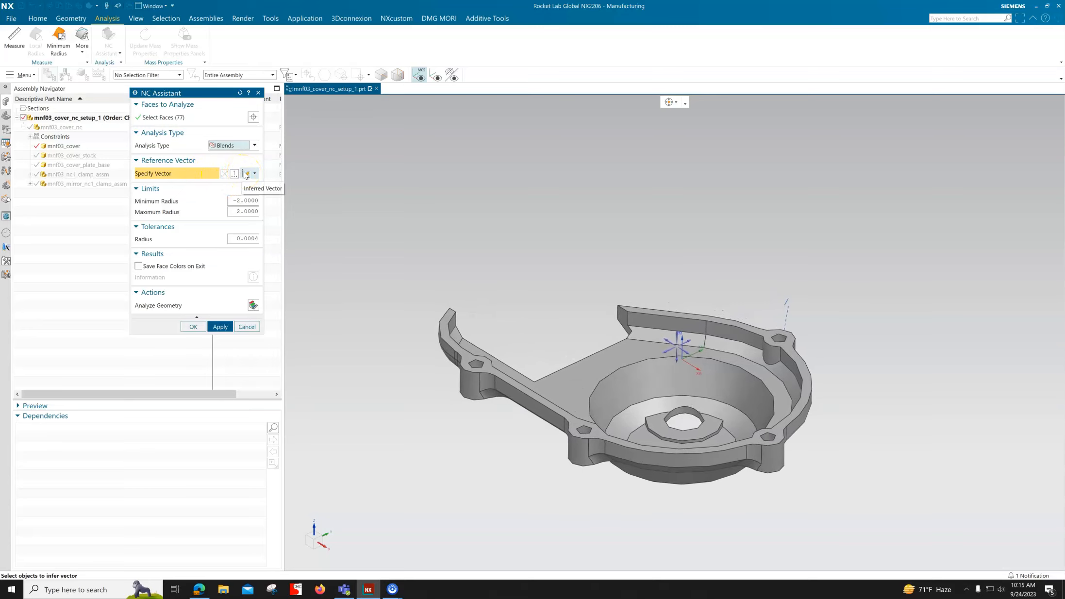
{"action": "left_click", "coordinate": [567, 372]}
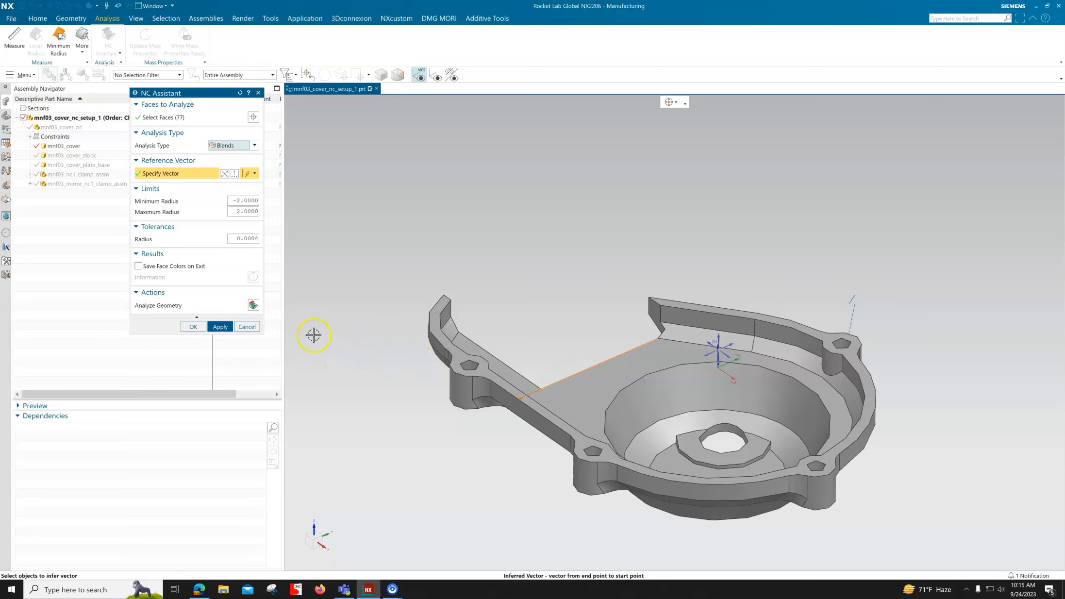
{"action": "left_click", "coordinate": [253, 305]}
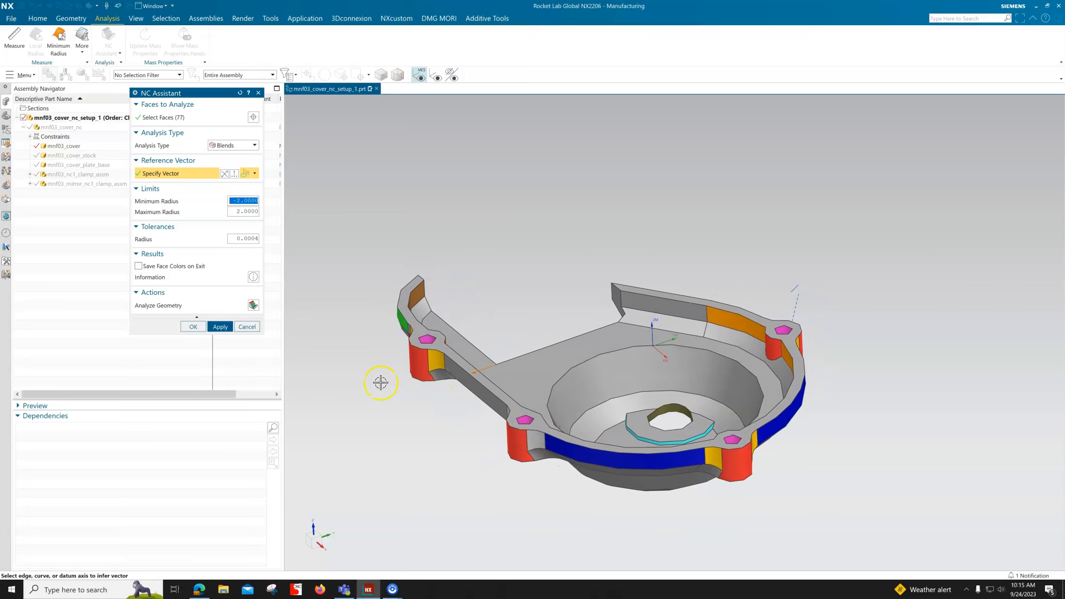
{"action": "left_click", "coordinate": [248, 327]}
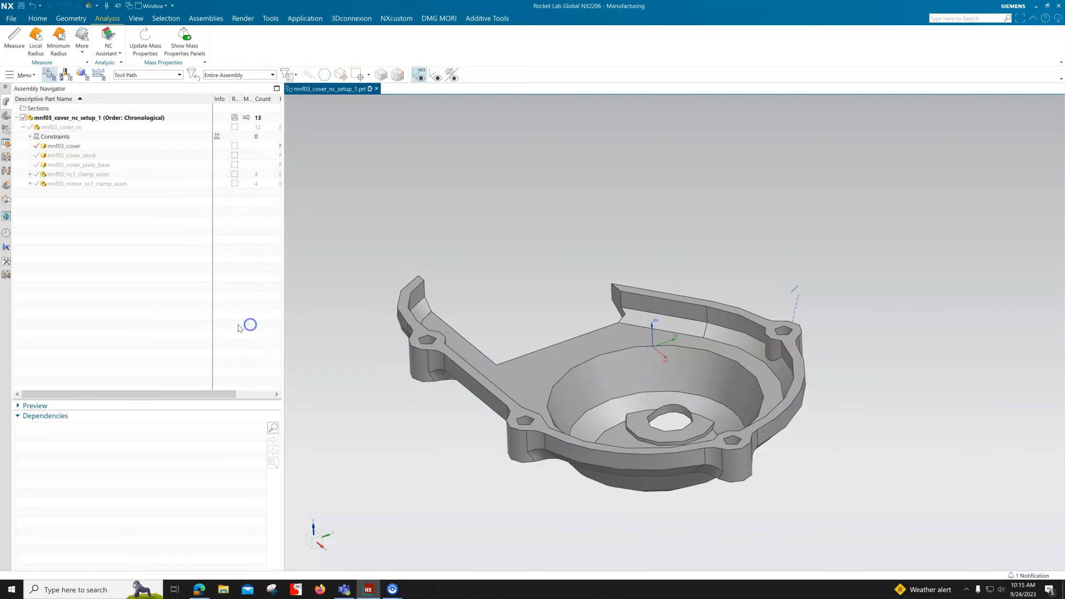
Step: Try to run a Levels analysis on all cover faces with the Z-axis as the reference vector
{"action": "left_click", "coordinate": [108, 41]}
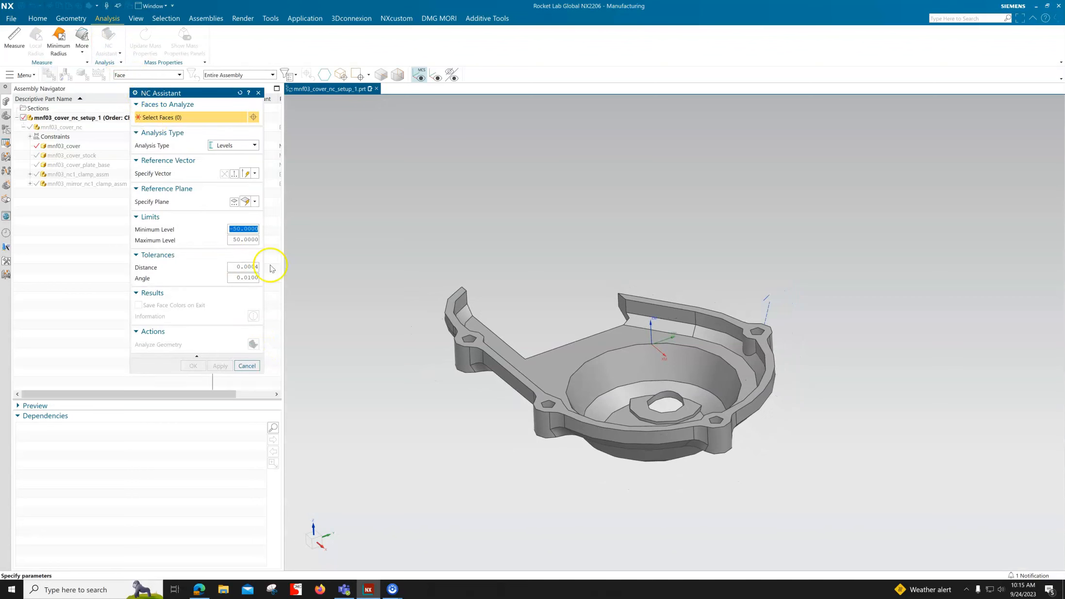
{"action": "left_click_drag", "start_coordinate": [833, 214], "coordinate": [342, 475]}
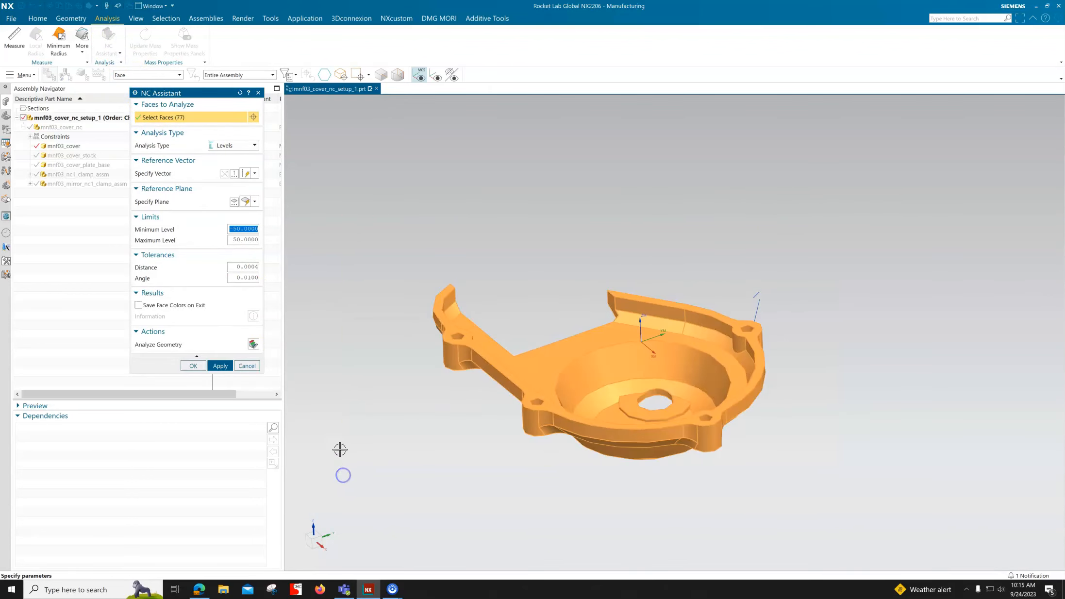
{"action": "left_click", "coordinate": [208, 172]}
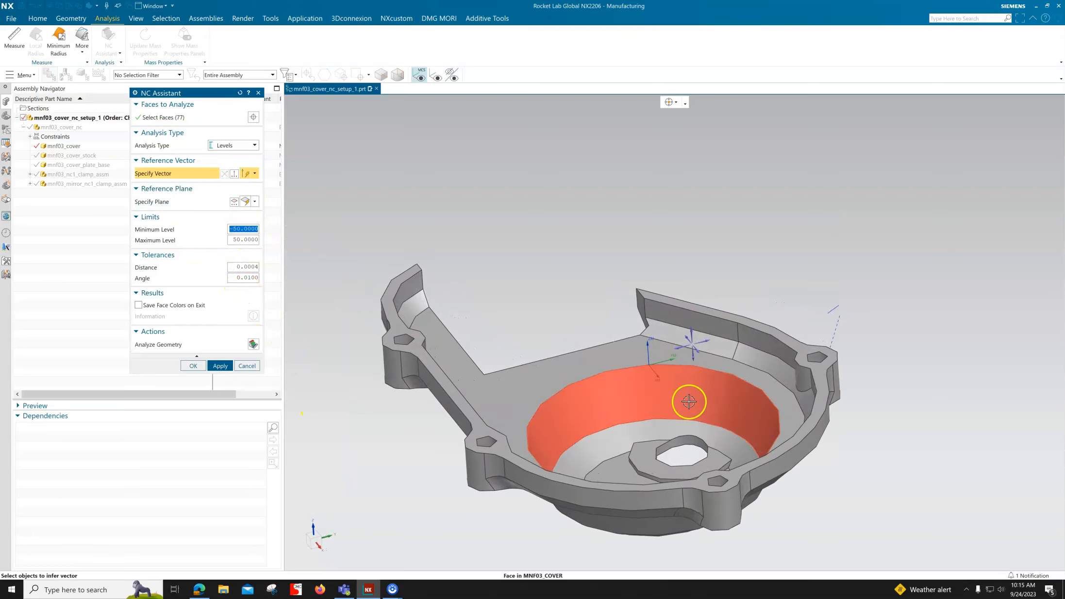
{"action": "left_click", "coordinate": [692, 353]}
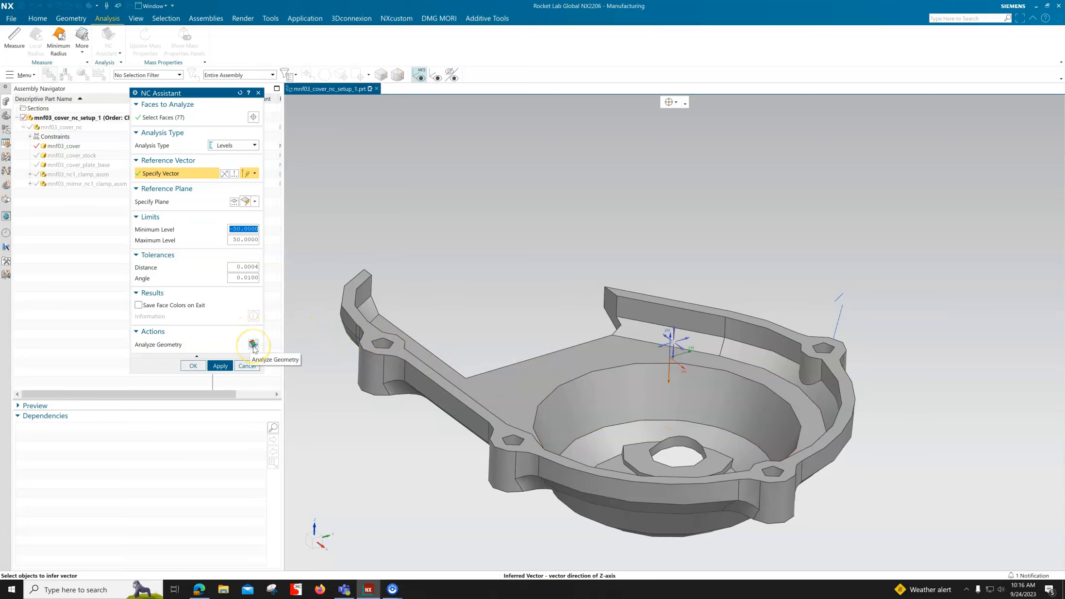
{"action": "left_click", "coordinate": [253, 344]}
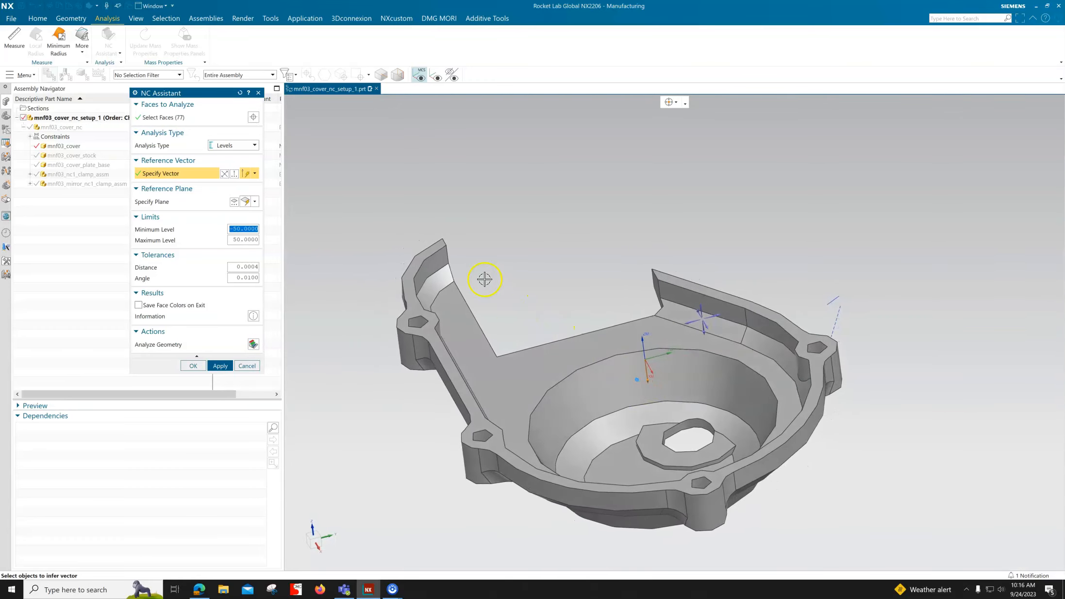
{"action": "middle_click_drag", "start_coordinate": [519, 399], "coordinate": [730, 497]}
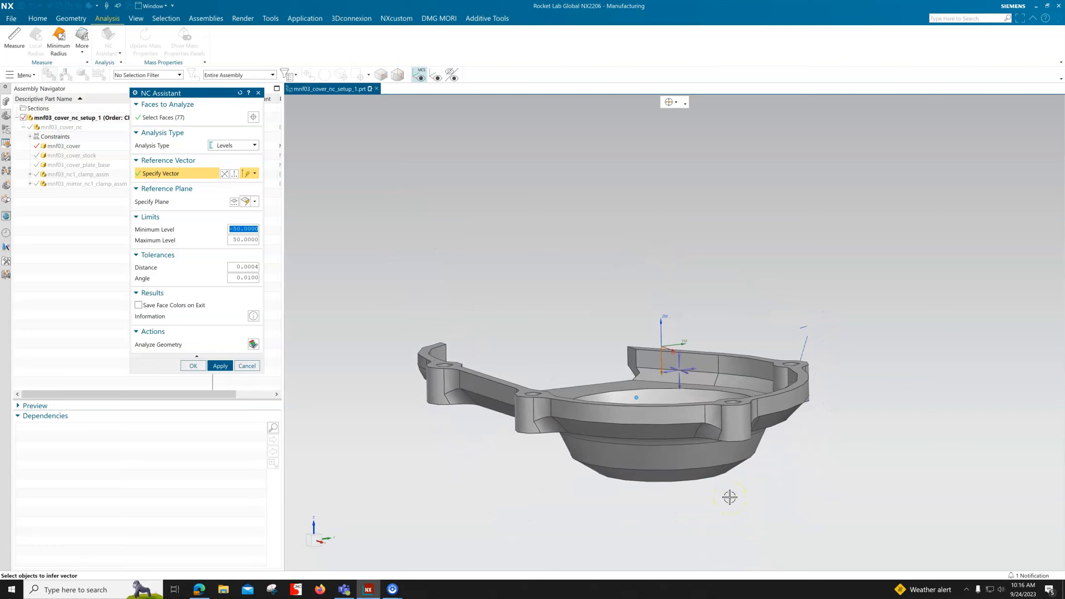
{"action": "left_click", "coordinate": [248, 367]}
Step: Run a Levels analysis with the NC Assistant on all cover faces, using the Z-axis as the reference vector
{"action": "left_click", "coordinate": [108, 48]}
{"action": "left_click_drag", "start_coordinate": [843, 215], "coordinate": [414, 507]}
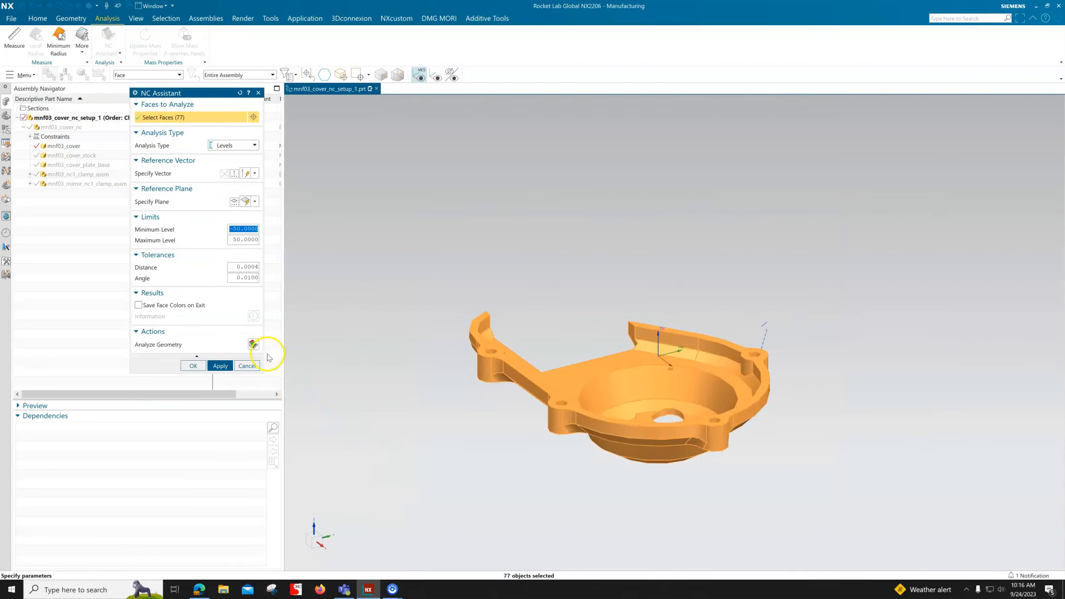
{"action": "left_click", "coordinate": [202, 173]}
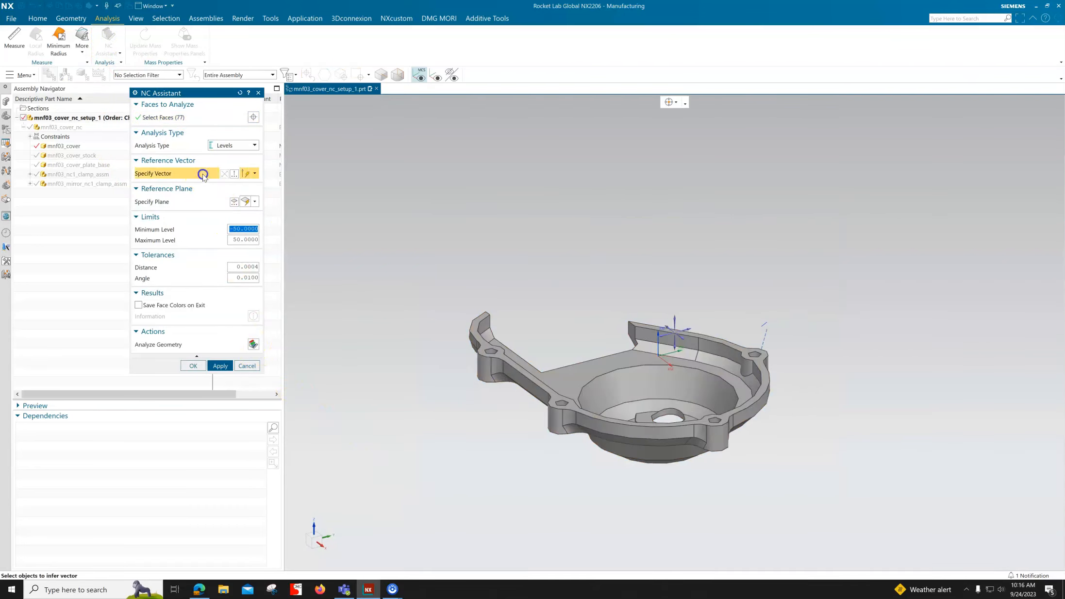
{"action": "scroll", "coordinate": [673, 385], "scroll_direction": "up", "scroll_amount": 4}
{"action": "left_click", "coordinate": [672, 328]}
{"action": "middle_click_drag", "start_coordinate": [672, 329], "coordinate": [294, 376]}
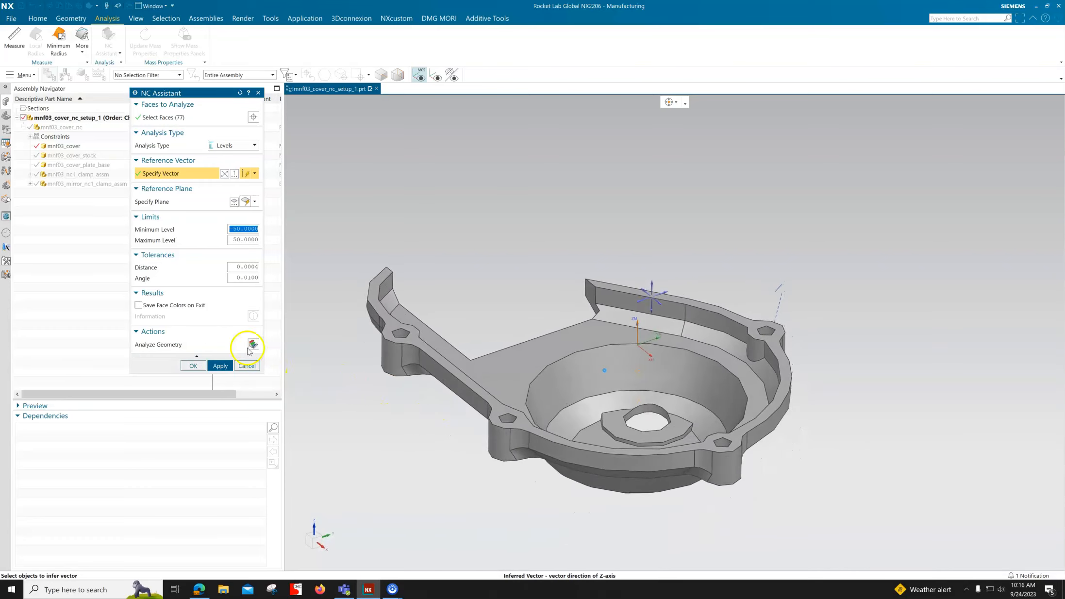
{"action": "left_click", "coordinate": [253, 344]}
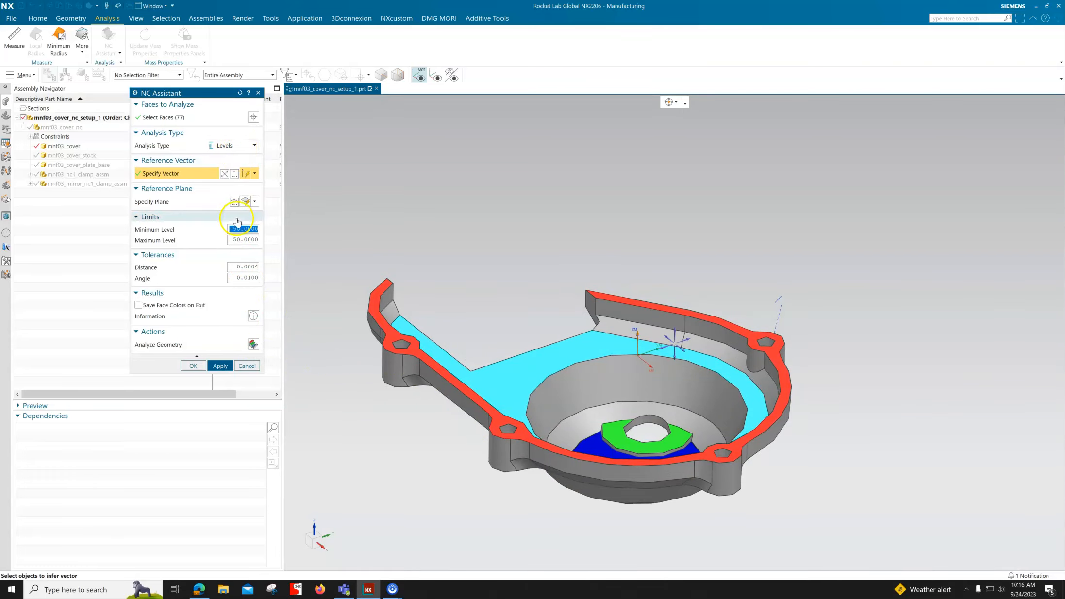
Step: Run a Blends analysis on the same cover faces, and exit the NC Assistant without saving the face colors
{"action": "left_click", "coordinate": [237, 146]}
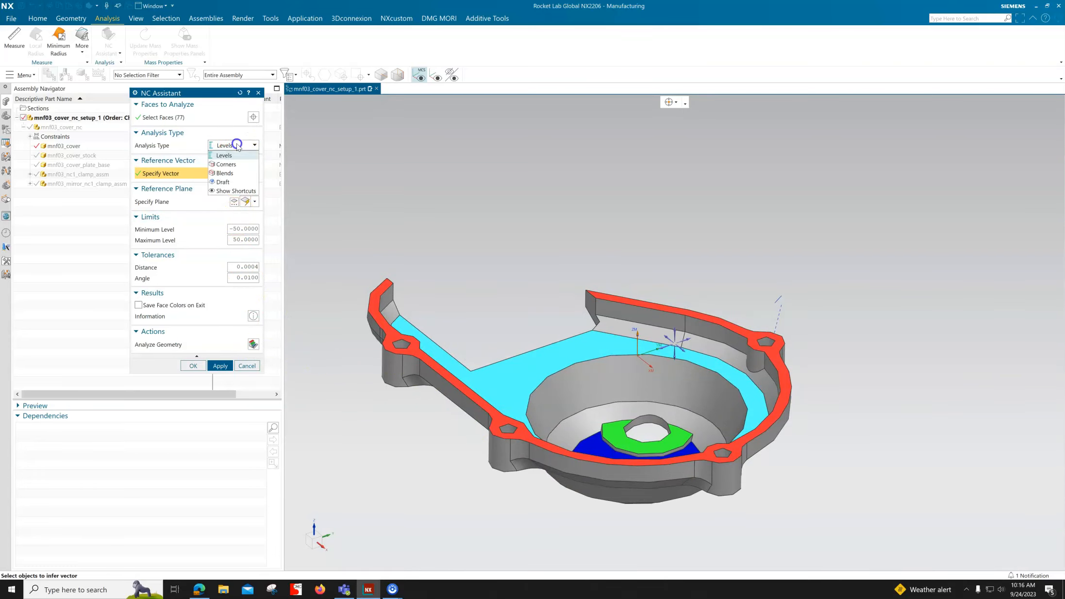
{"action": "left_click", "coordinate": [235, 173]}
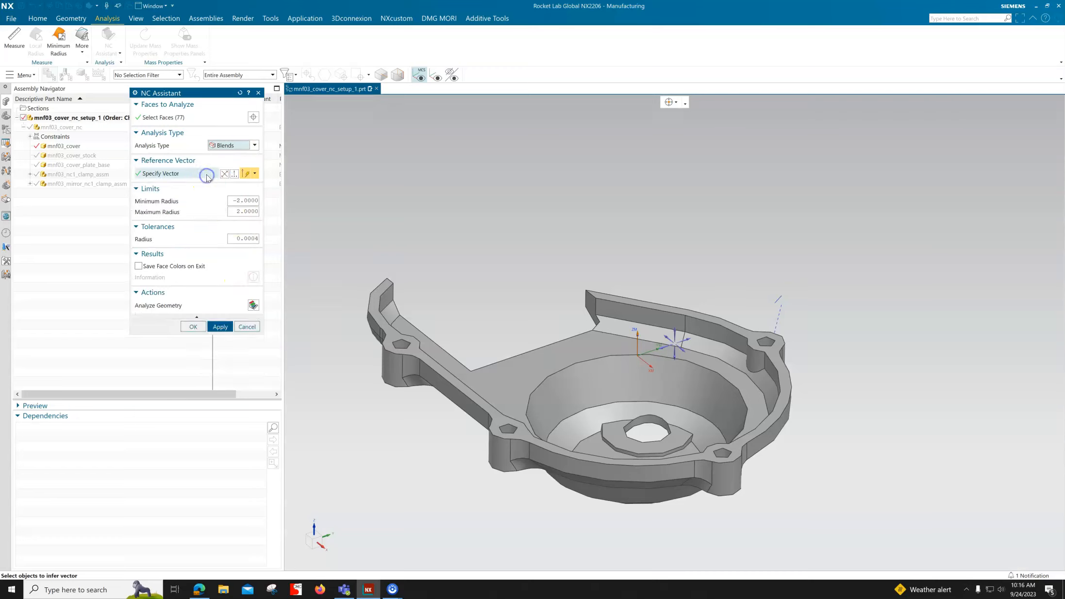
{"action": "middle_click_drag", "start_coordinate": [594, 259], "coordinate": [264, 304]}
{"action": "left_click", "coordinate": [253, 305]}
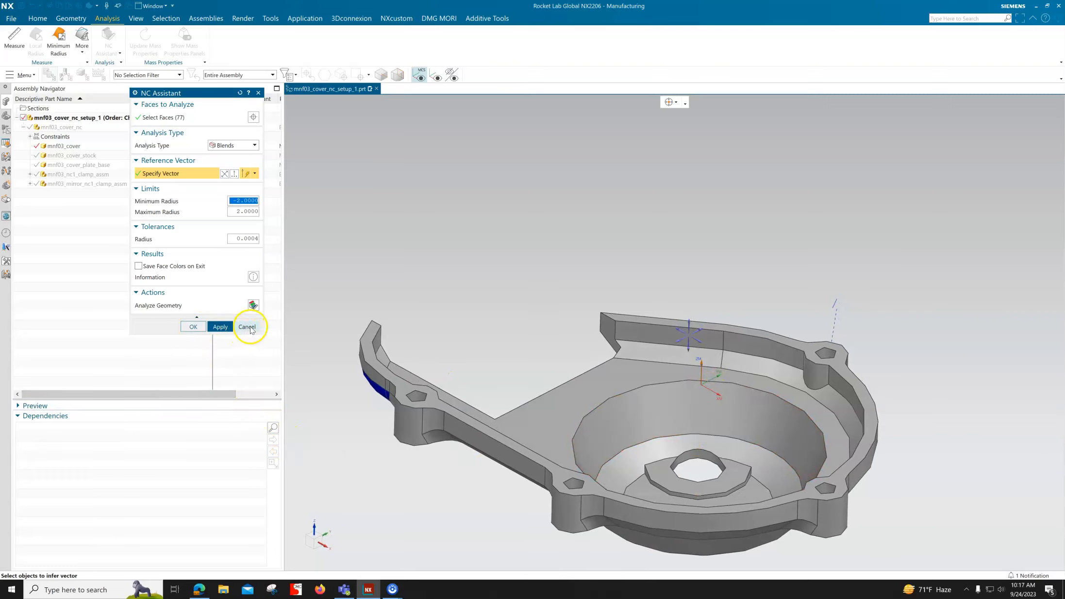
{"action": "left_click", "coordinate": [247, 326]}
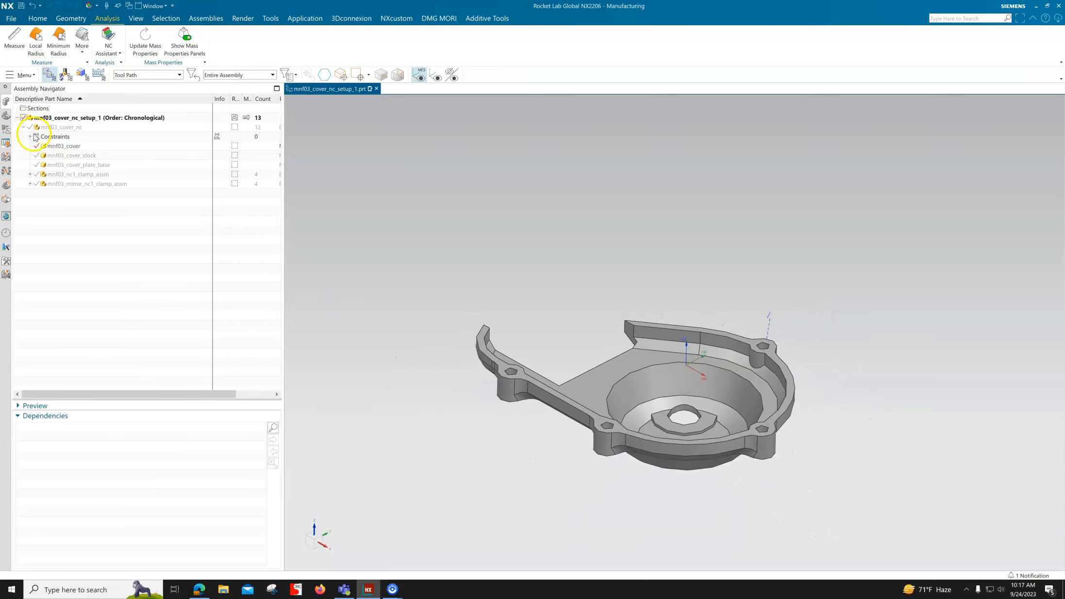
Step: Show all components of mnf03_cover_nc, and measure the minimum distance between the facing end faces of the two clamps
{"action": "left_click", "coordinate": [30, 127]}
{"action": "middle_click_drag", "start_coordinate": [334, 244], "coordinate": [764, 365]}
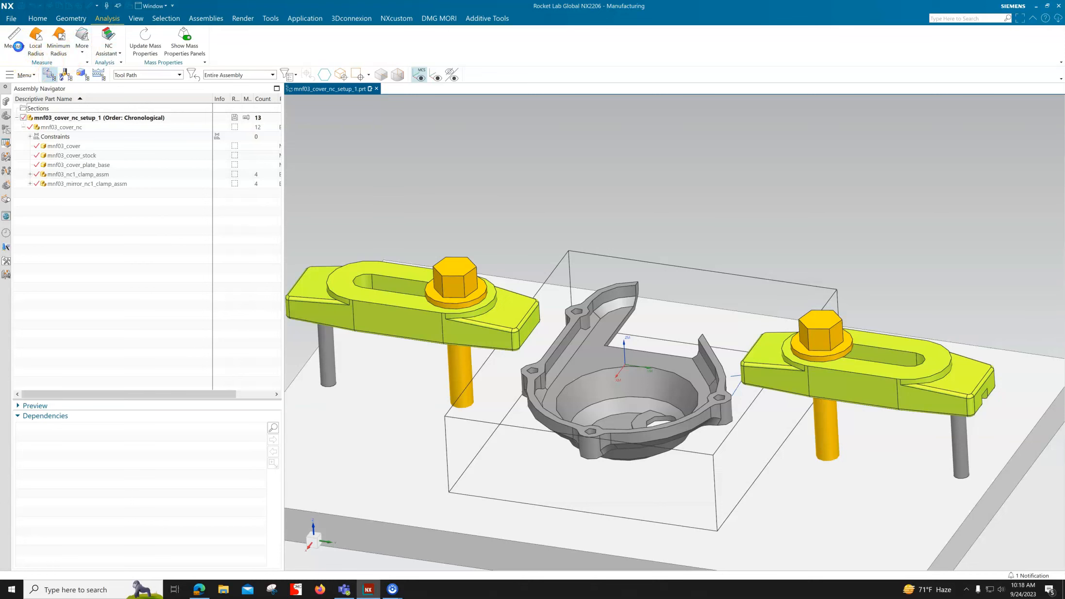
{"action": "left_click", "coordinate": [17, 44]}
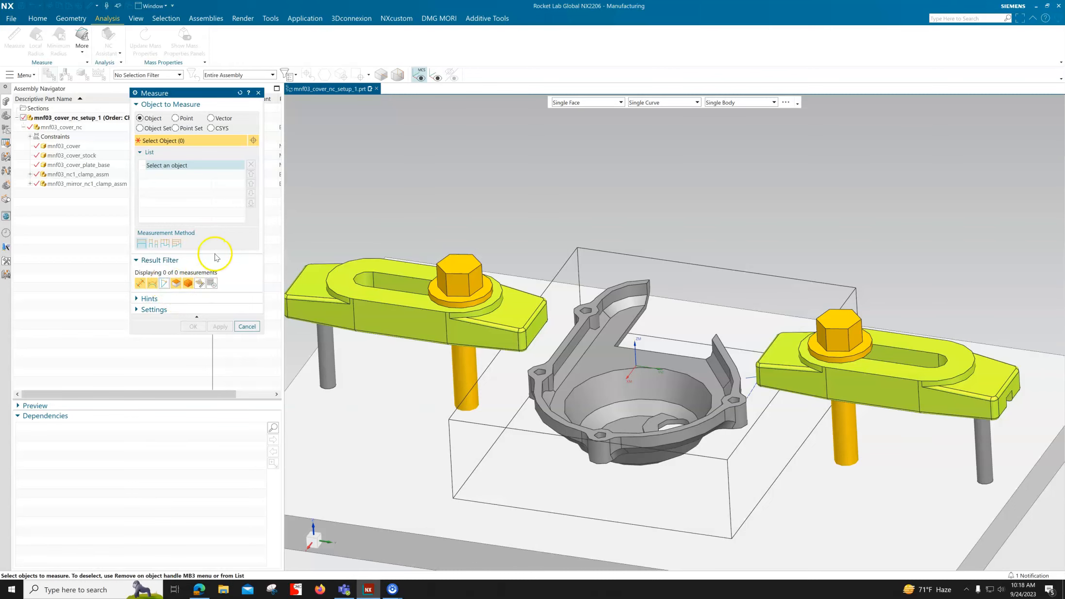
{"action": "scroll", "coordinate": [735, 302], "scroll_direction": "up", "scroll_amount": 5}
{"action": "left_click", "coordinate": [538, 316]}
{"action": "mouse_move", "coordinate": [538, 316]}
{"action": "middle_mouse_down"}
{"action": "mouse_move", "coordinate": [654, 262]}
{"action": "mouse_move", "coordinate": [706, 273]}
{"action": "mouse_move", "coordinate": [694, 340]}
{"action": "mouse_move", "coordinate": [548, 321]}
{"action": "middle_mouse_up"}
{"action": "left_click", "coordinate": [707, 273]}
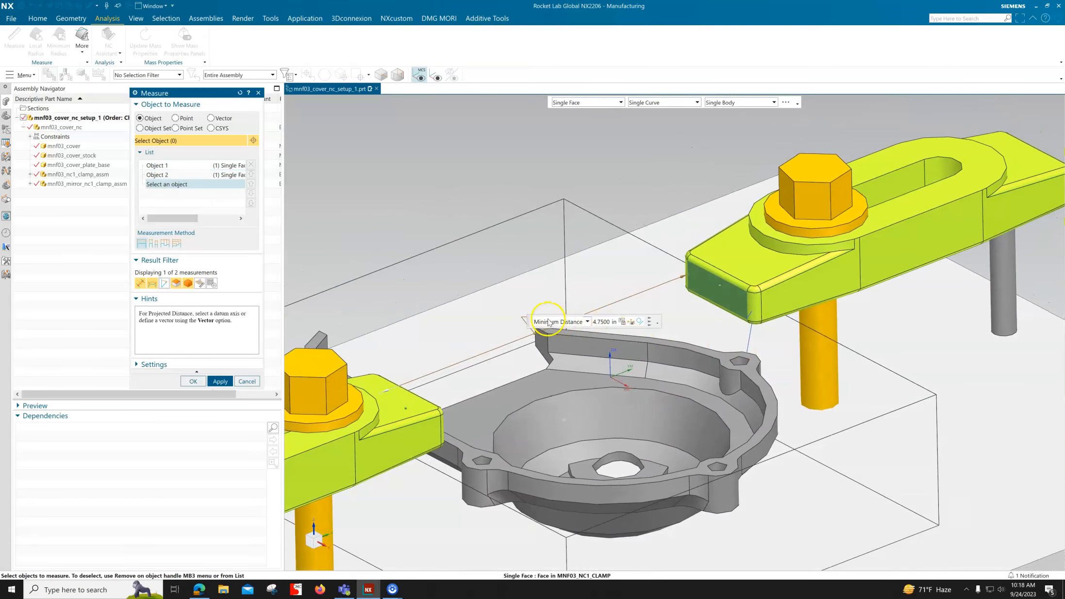
{"action": "left_click_drag", "start_coordinate": [559, 326], "coordinate": [406, 146]}
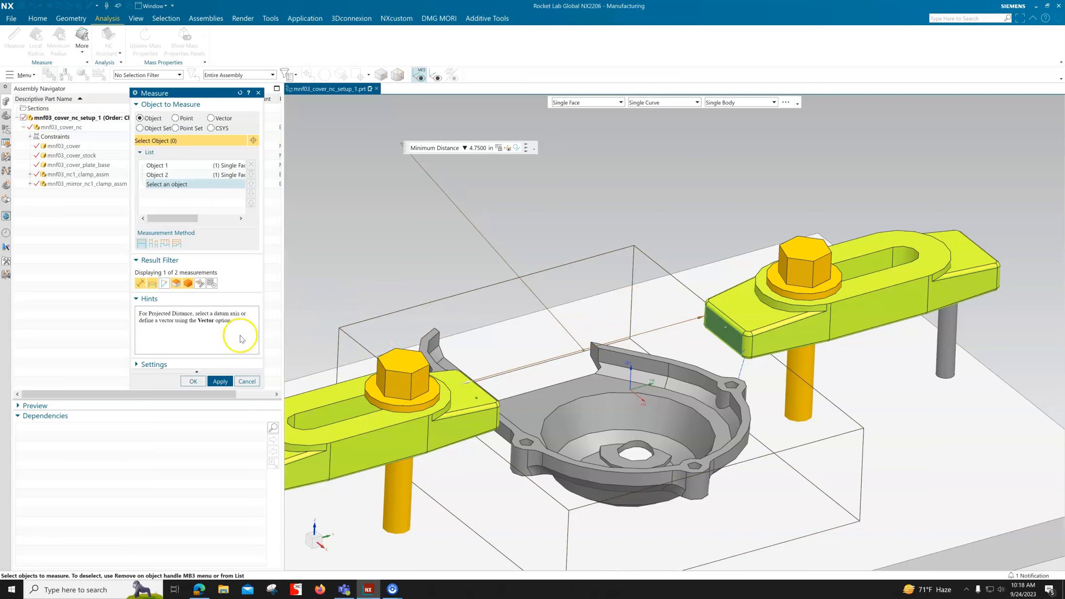
{"action": "left_click", "coordinate": [246, 382]}
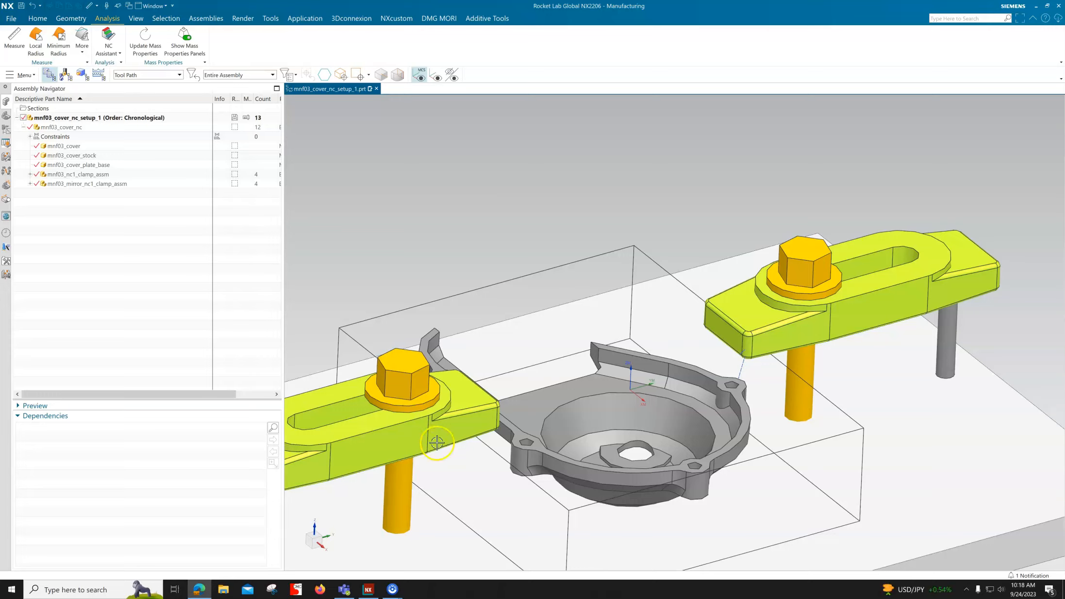
Step: Show only the mnf03_cover component, and select its four boss hole faces for Object Information
{"action": "left_click", "coordinate": [30, 127]}
{"action": "left_click", "coordinate": [36, 146]}
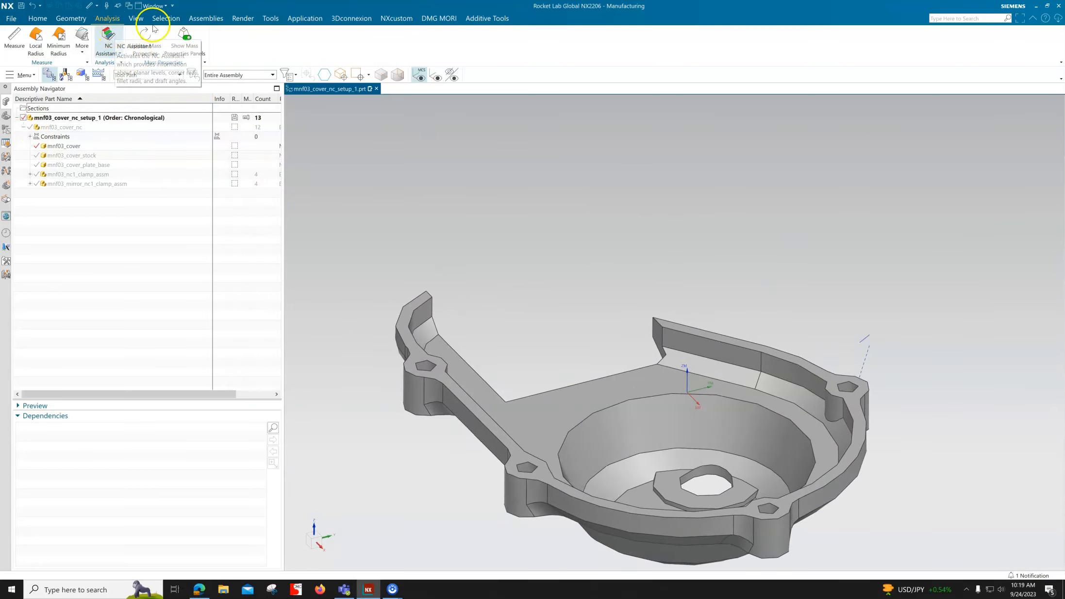
{"action": "left_click", "coordinate": [271, 21]}
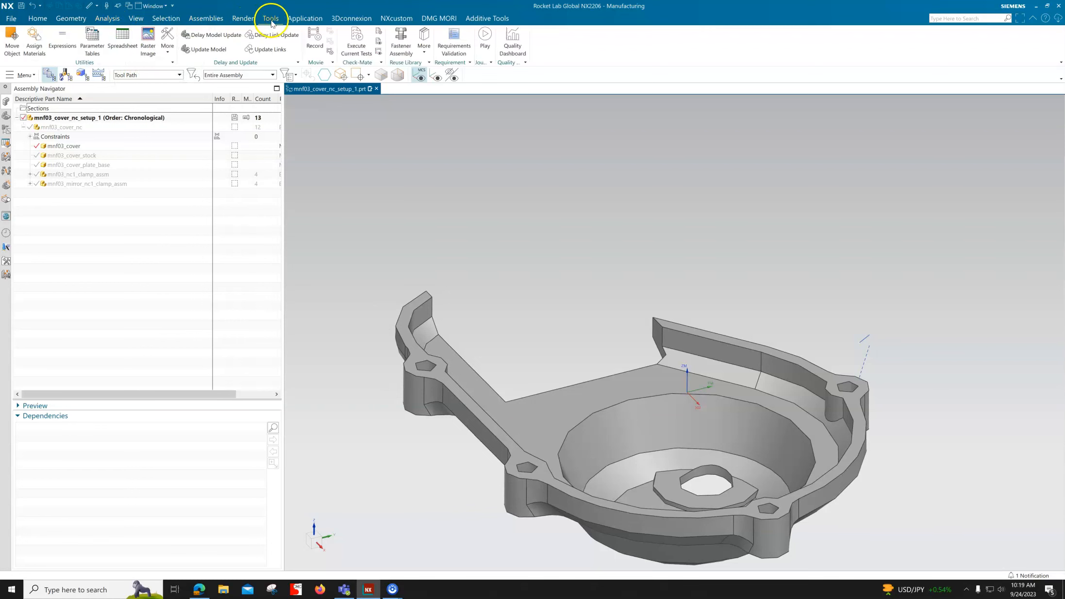
{"action": "left_click", "coordinate": [168, 54]}
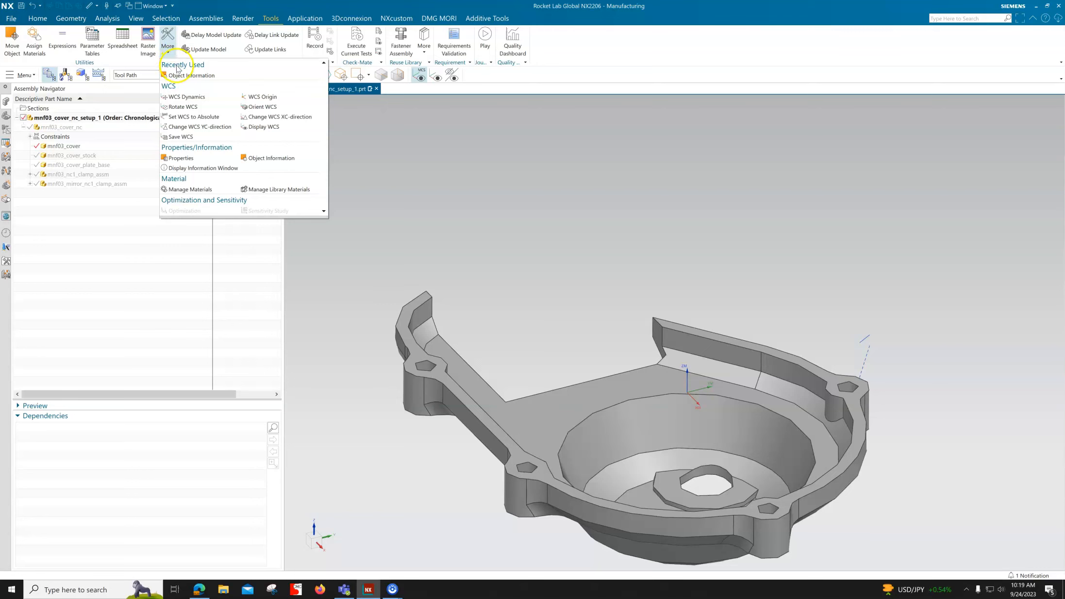
{"action": "left_click", "coordinate": [190, 76]}
{"action": "scroll", "coordinate": [461, 262], "scroll_direction": "up", "scroll_amount": 5}
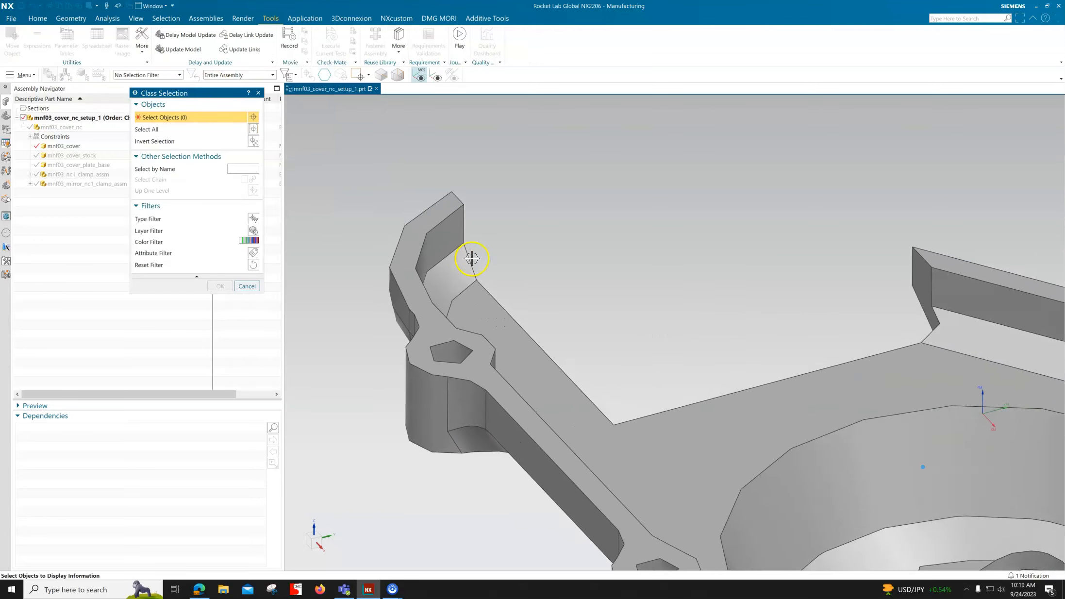
{"action": "left_click", "coordinate": [456, 357]}
{"action": "left_click", "coordinate": [459, 306]}
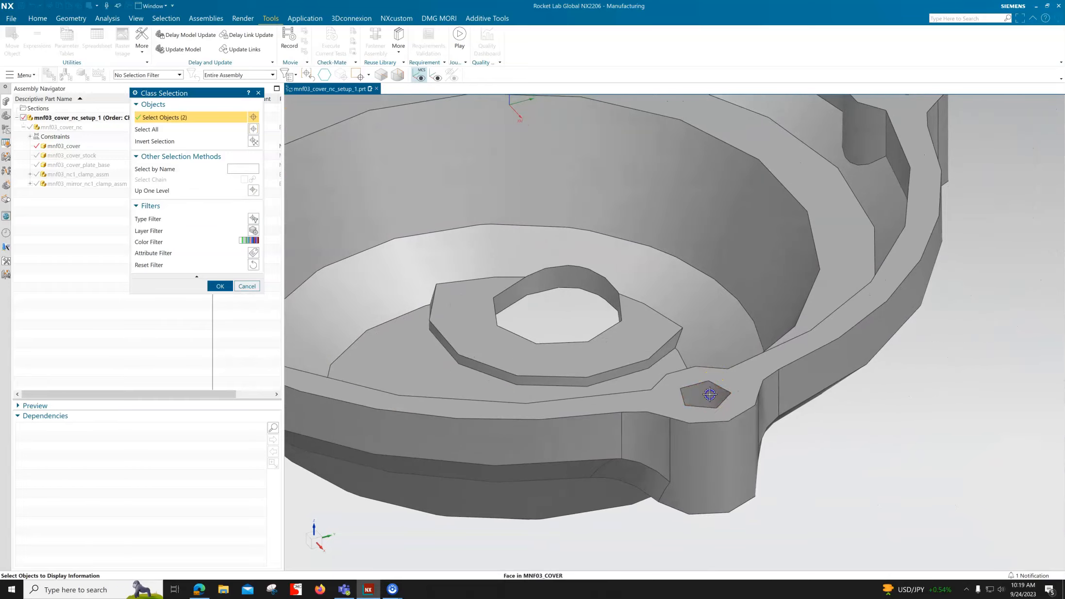
{"action": "left_click", "coordinate": [710, 394]}
{"action": "left_click", "coordinate": [714, 231]}
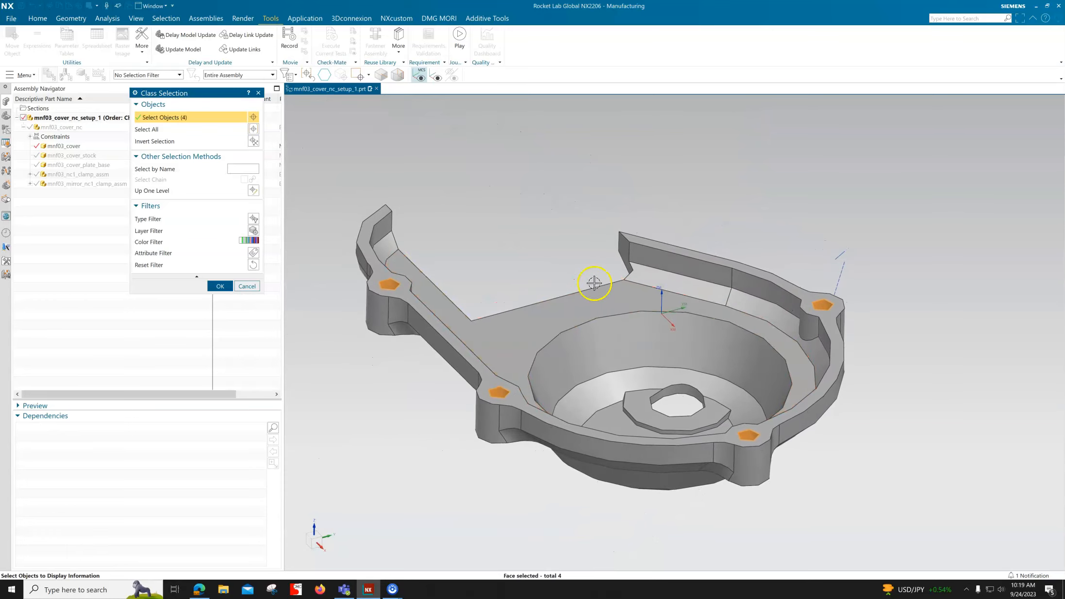
Step: List the information on the four selected hole faces, look through the report for their position and radius, and close it
{"action": "left_click", "coordinate": [219, 286]}
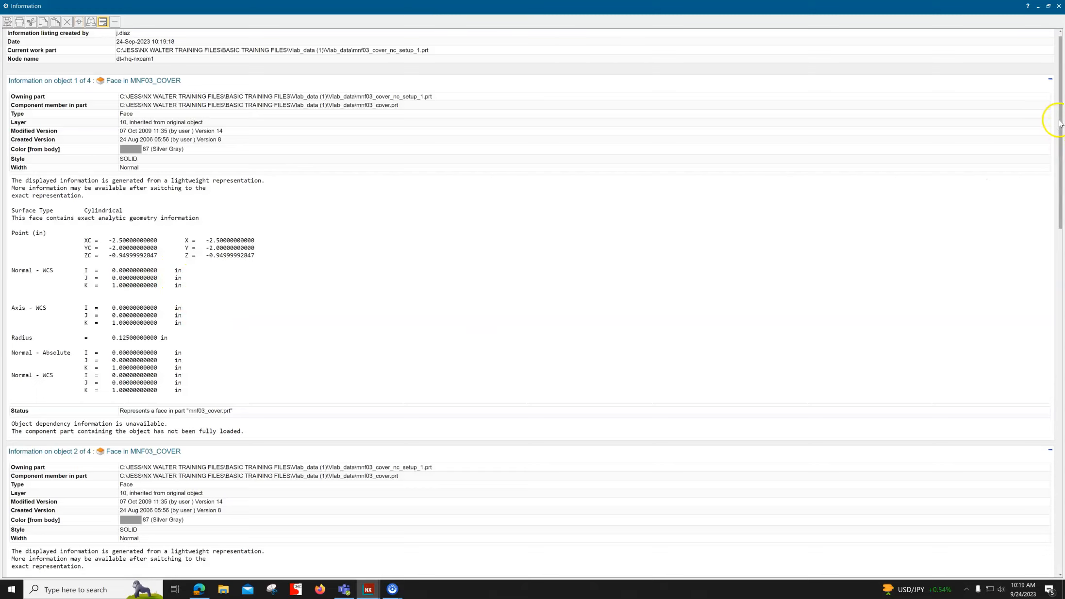
{"action": "left_click_drag", "start_coordinate": [1062, 122], "coordinate": [1050, 79]}
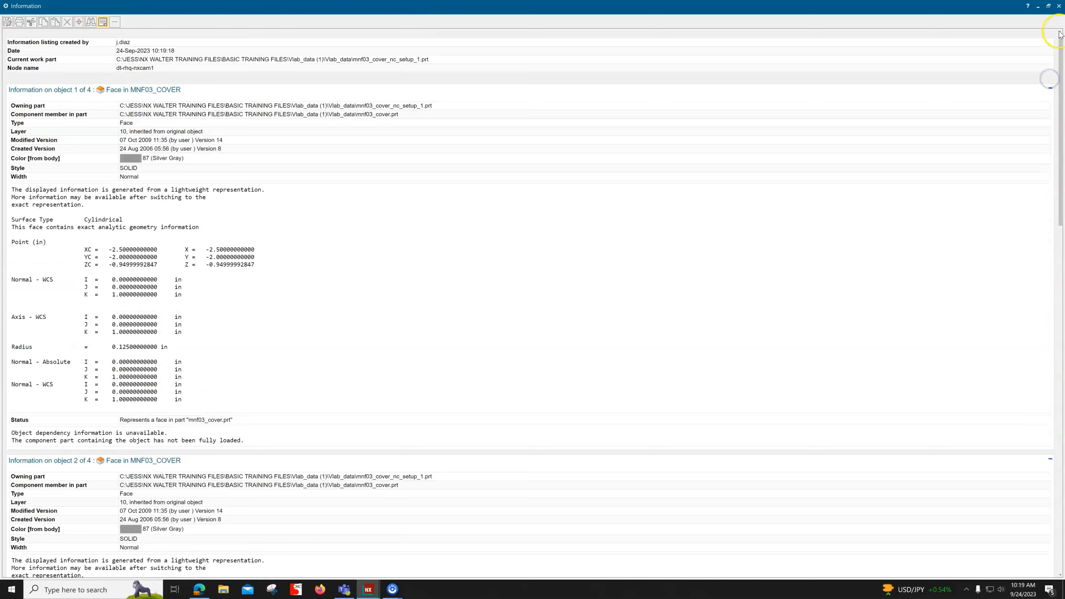
{"action": "left_click", "coordinate": [1059, 6]}
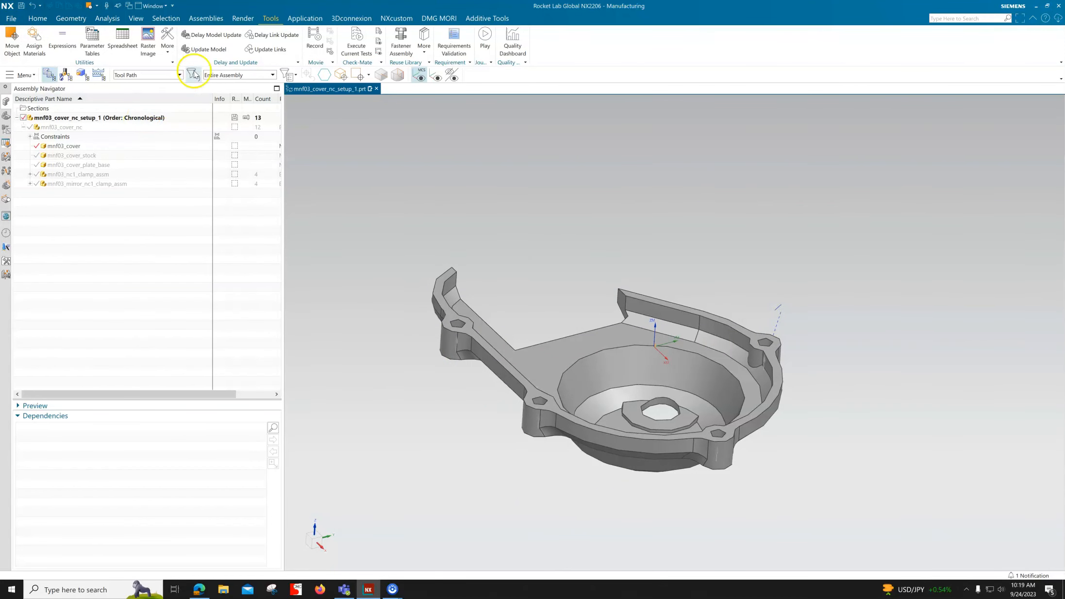
Step: Start a block-type Bounding Body for the cover, oriented to the WCS
{"action": "left_click", "coordinate": [67, 22]}
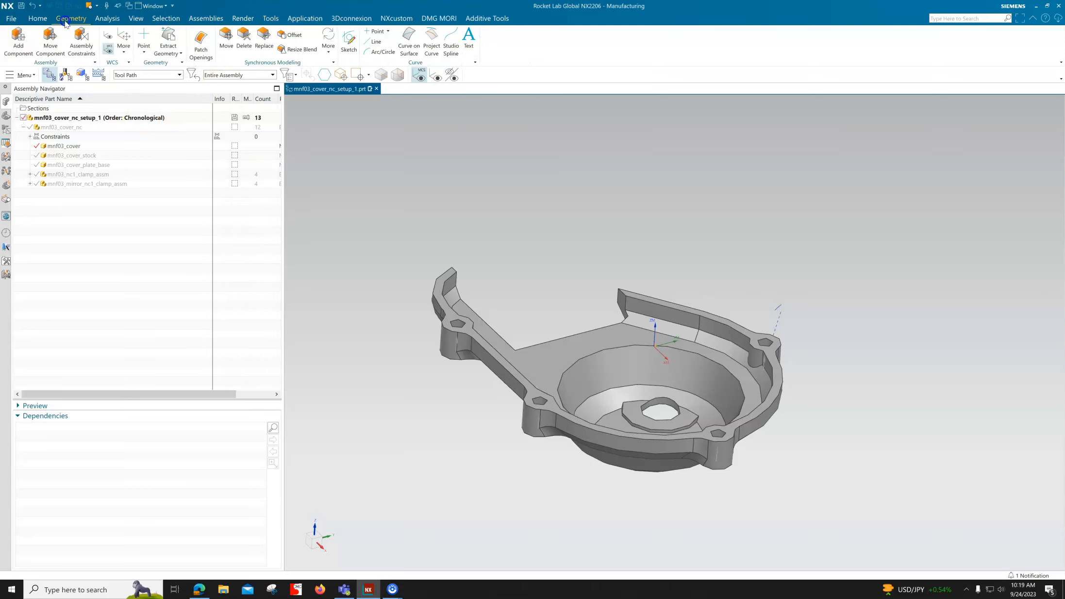
{"action": "left_click", "coordinate": [145, 55]}
{"action": "left_click", "coordinate": [167, 136]}
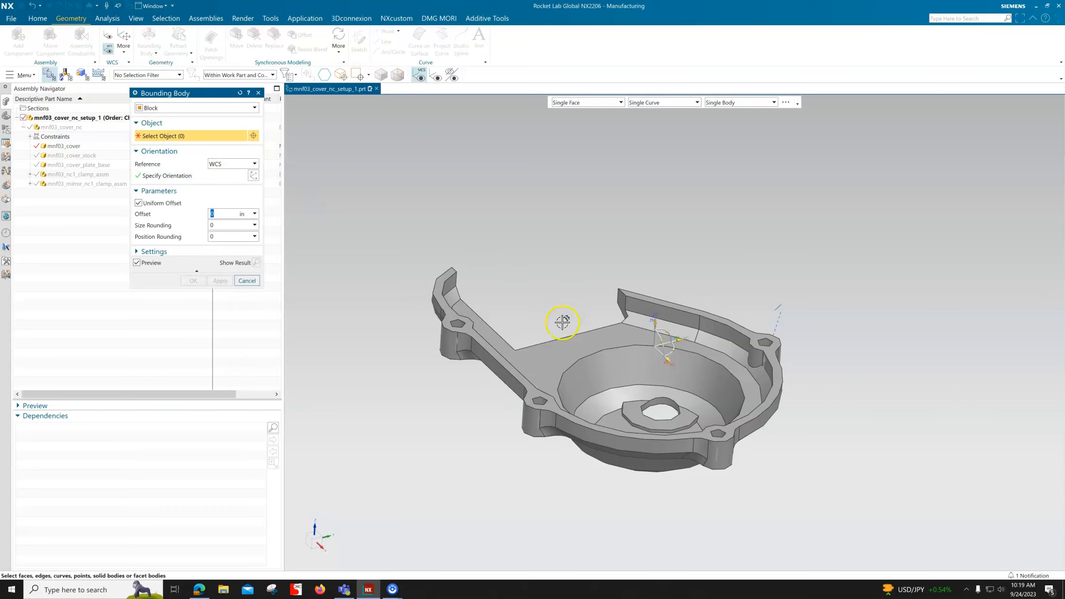
{"action": "right_click", "coordinate": [572, 344]}
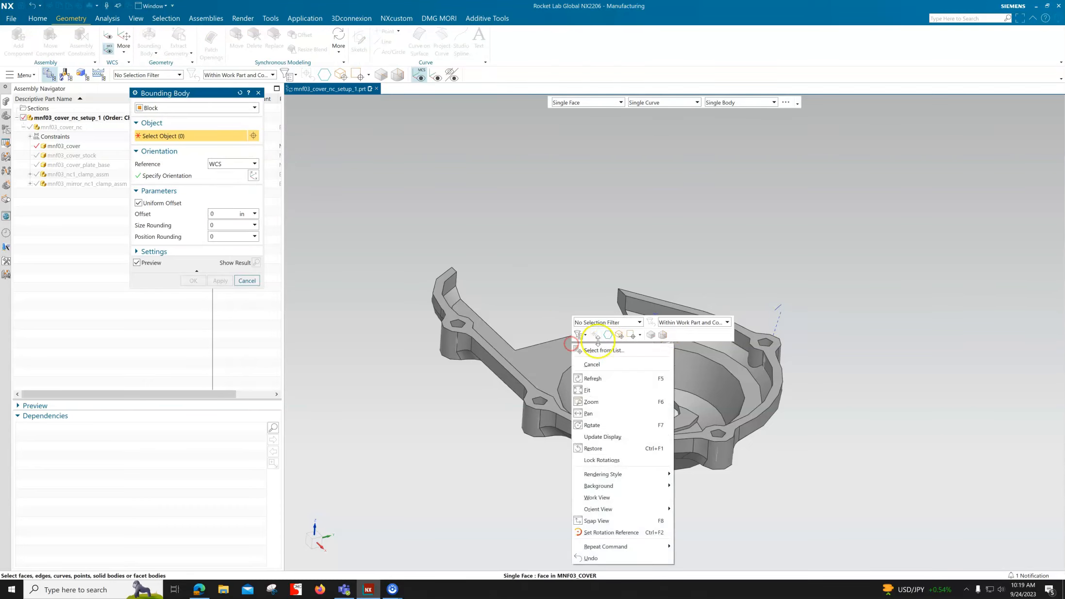
{"action": "left_click", "coordinate": [920, 402]}
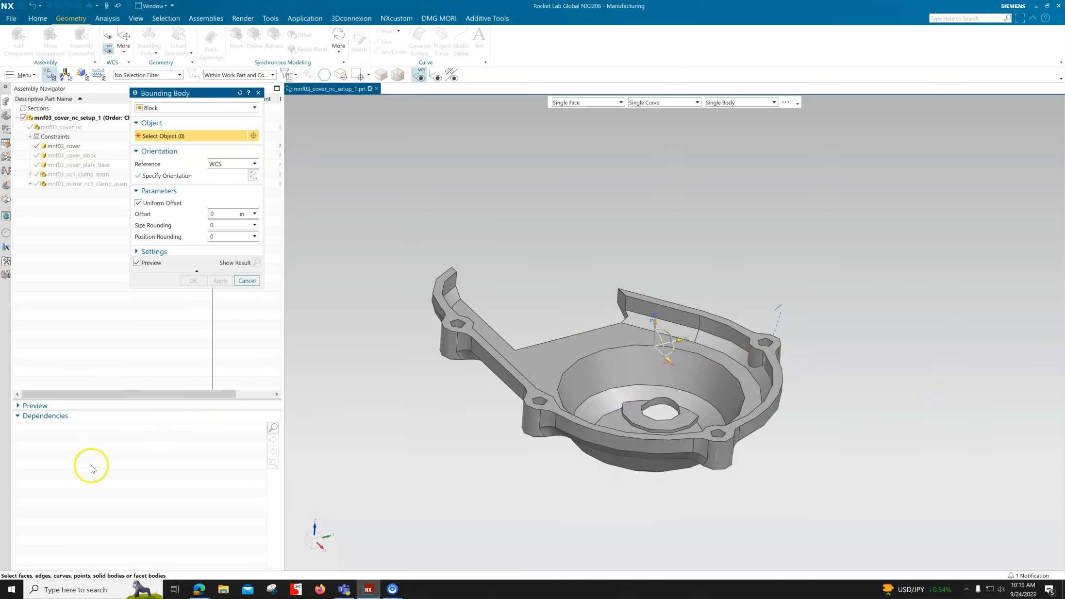